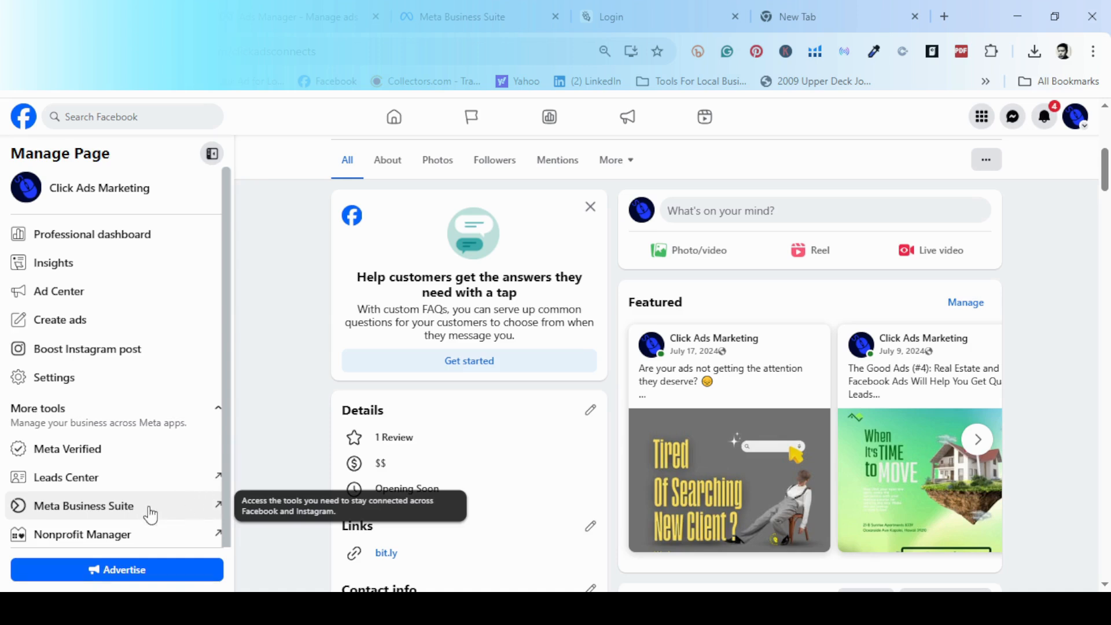
From the Click Ads Marketing Facebook page, switch over to the Meta Business Suite home page.
click(426, 26)
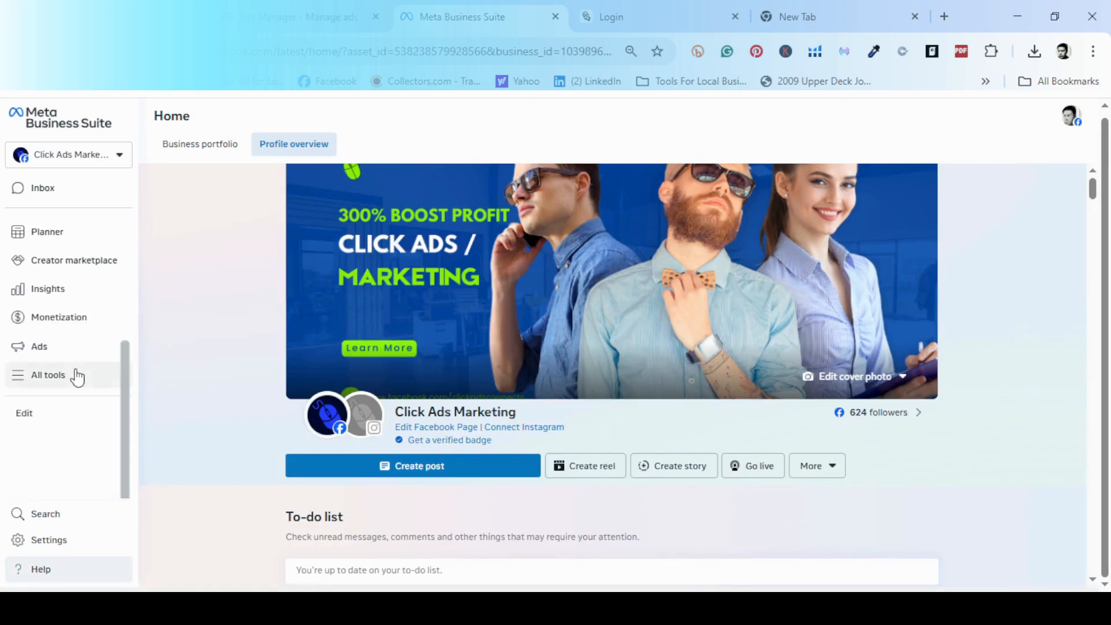
Open All tools and go to Instant Forms to list the lead forms.
scroll(273, 404, down, 4)
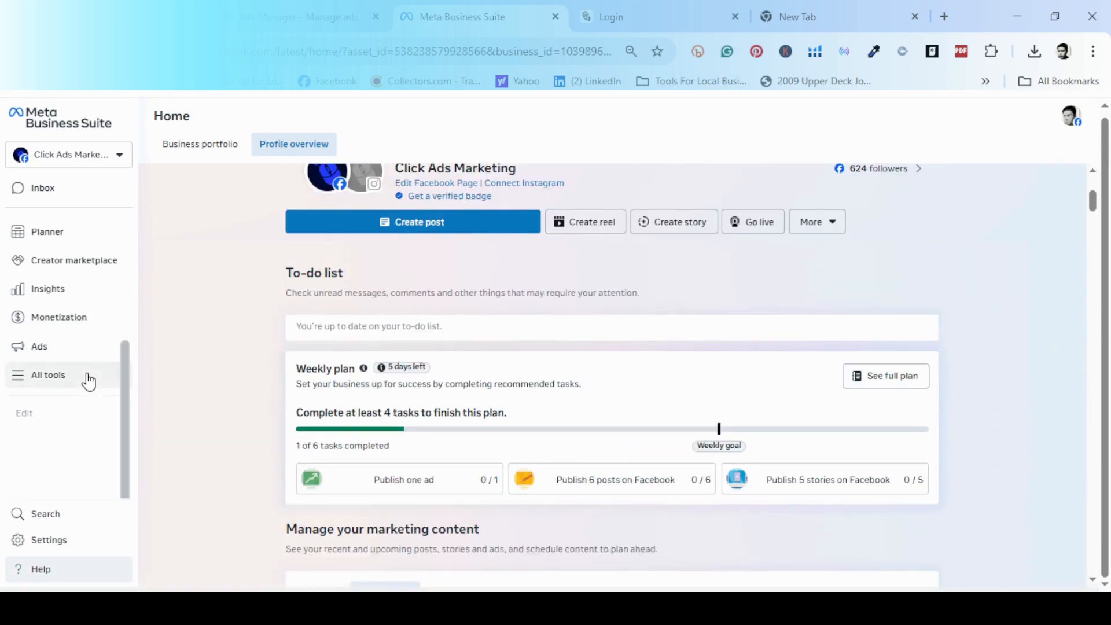
click(86, 379)
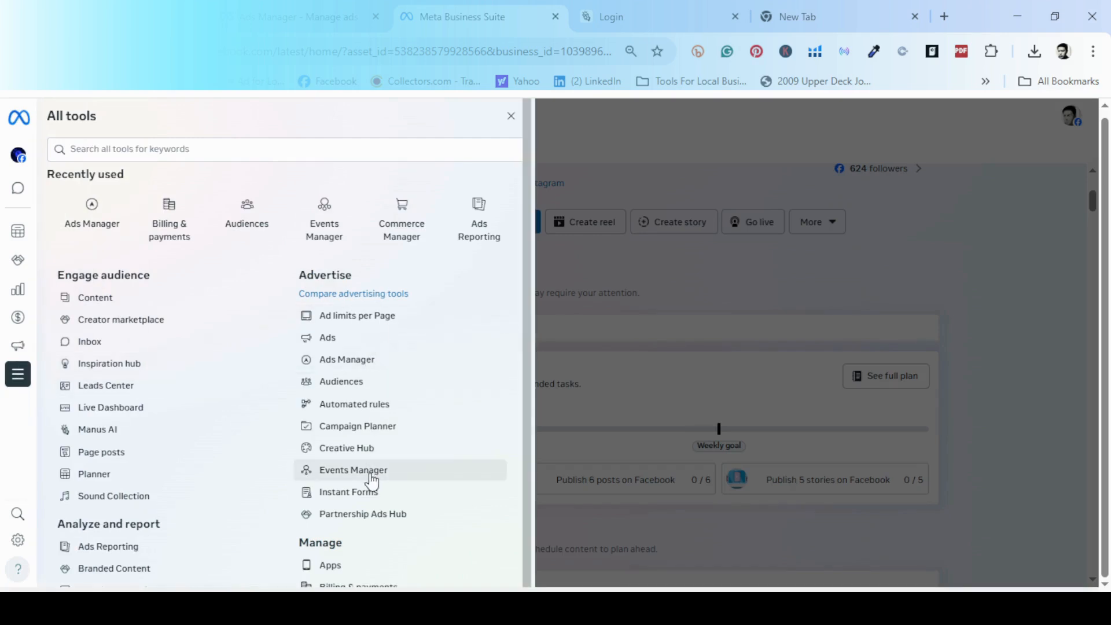
click(358, 495)
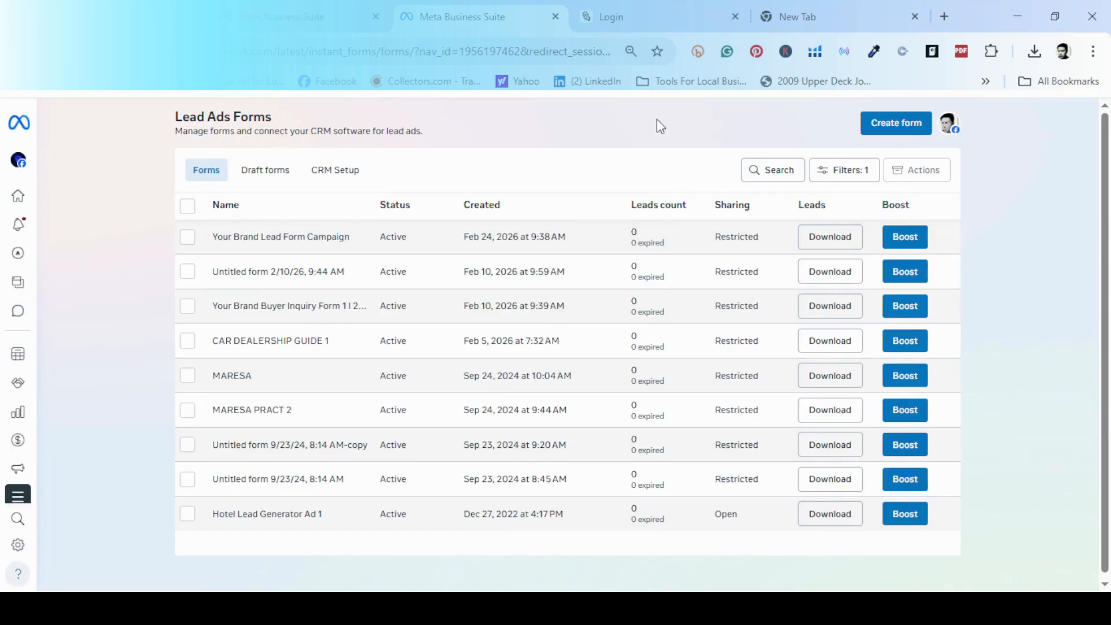
Create a new blank lead form named 'Car Brand Lead Form 2026' with the Higher intent type.
click(898, 125)
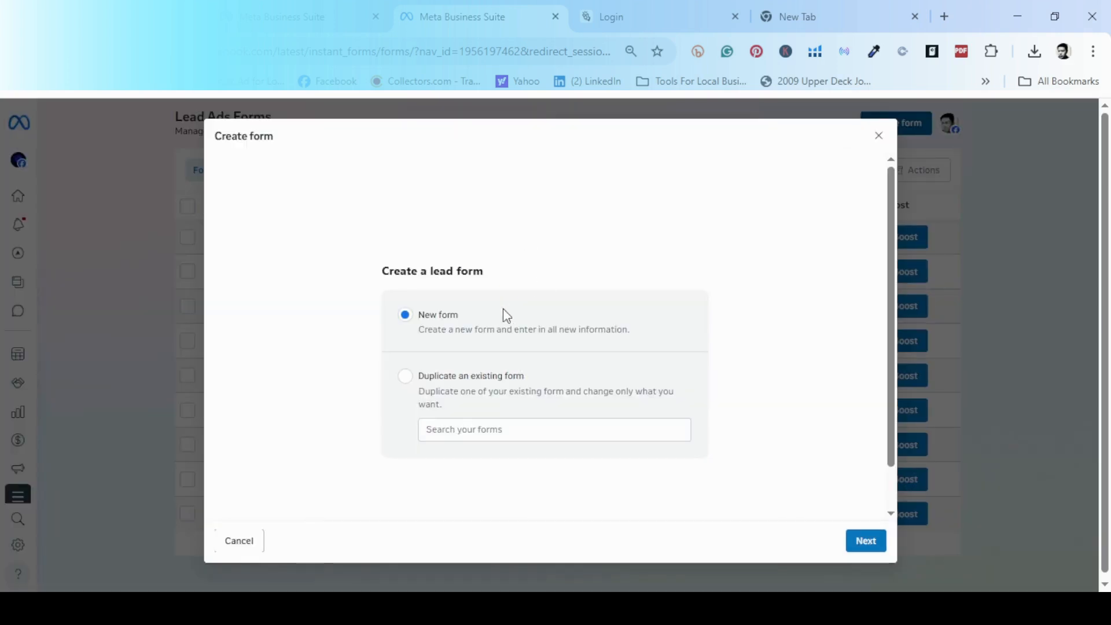
click(860, 543)
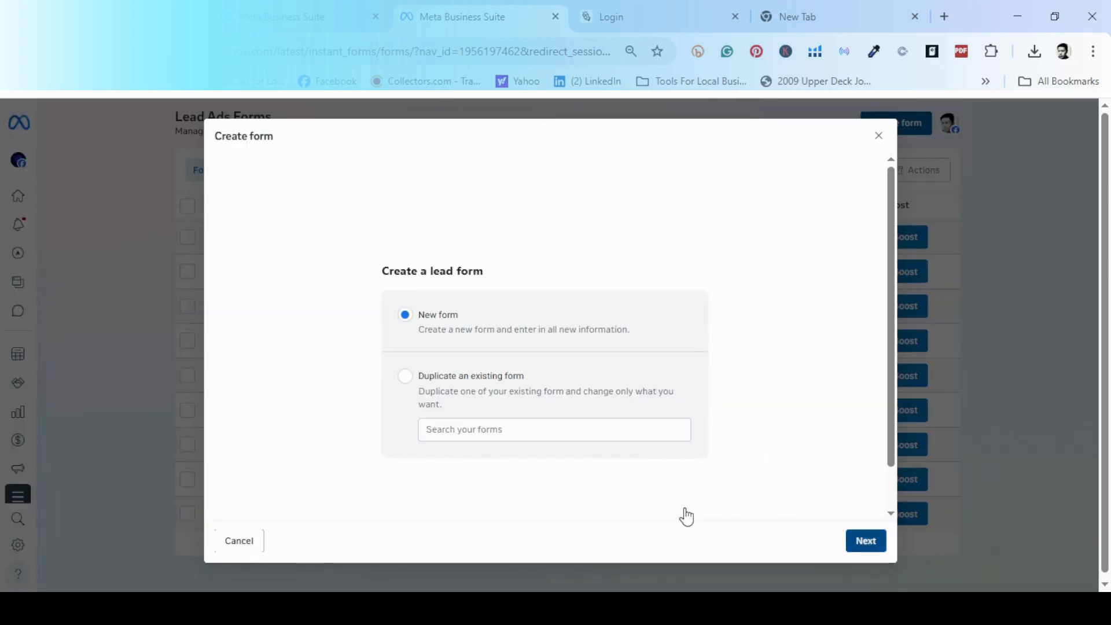
click(365, 201)
click(420, 200)
key(BackSpace)
key(BackSpace)
key(BackSpace)
key(BackSpace)
key(BackSpace)
key(BackSpace)
key(BackSpace)
key(BackSpace)
key(BackSpace)
key(BackSpace)
key(BackSpace)
key(BackSpace)
key(BackSpace)
key(BackSpace)
key(BackSpace)
key(BackSpace)
key(BackSpace)
key(BackSpace)
key(BackSpace)
key(BackSpace)
key(BackSpace)
key(BackSpace)
key(BackSpace)
key(BackSpace)
key(BackSpace)
key(BackSpace)
key(BackSpace)
key(BackSpace)
key(BackSpace)
text(Car Brand Lead Form)
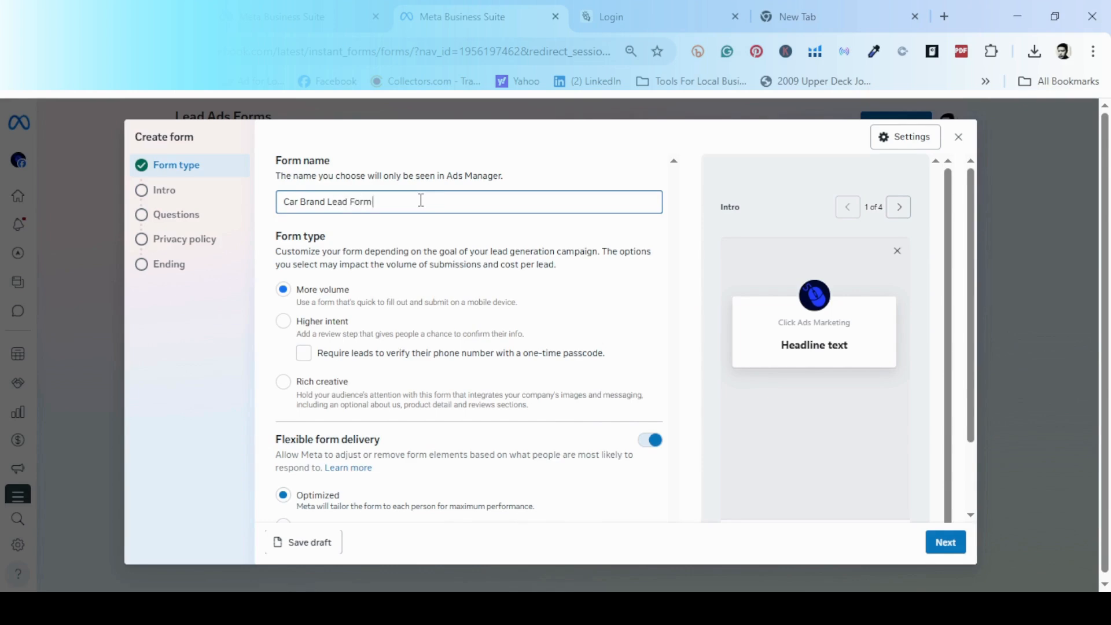
text( 2026)
click(283, 327)
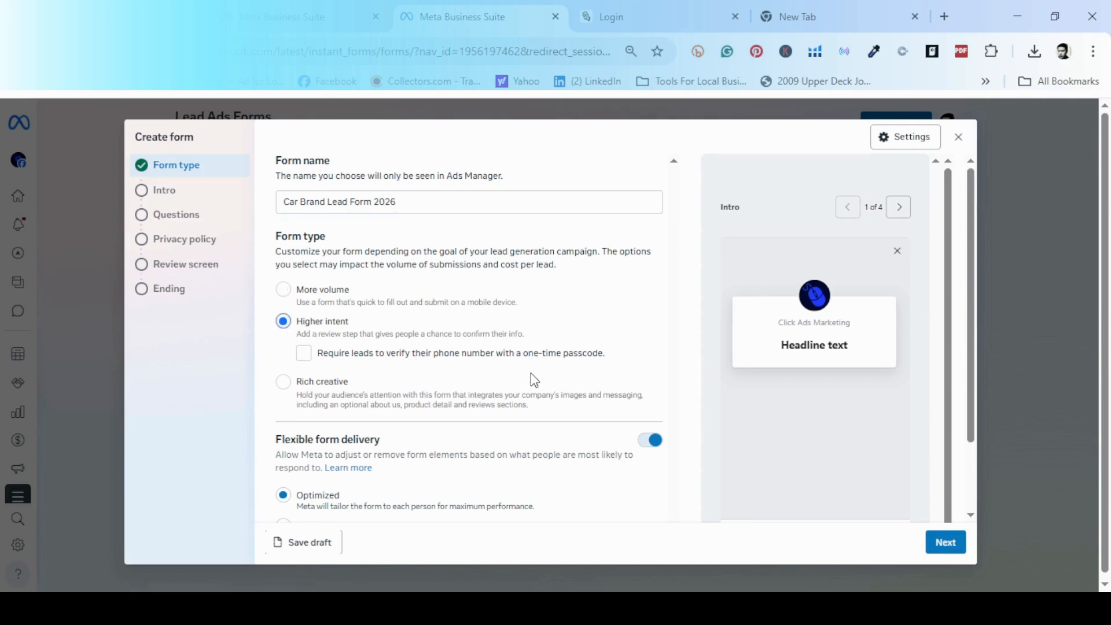
scroll(530, 373, down, 2)
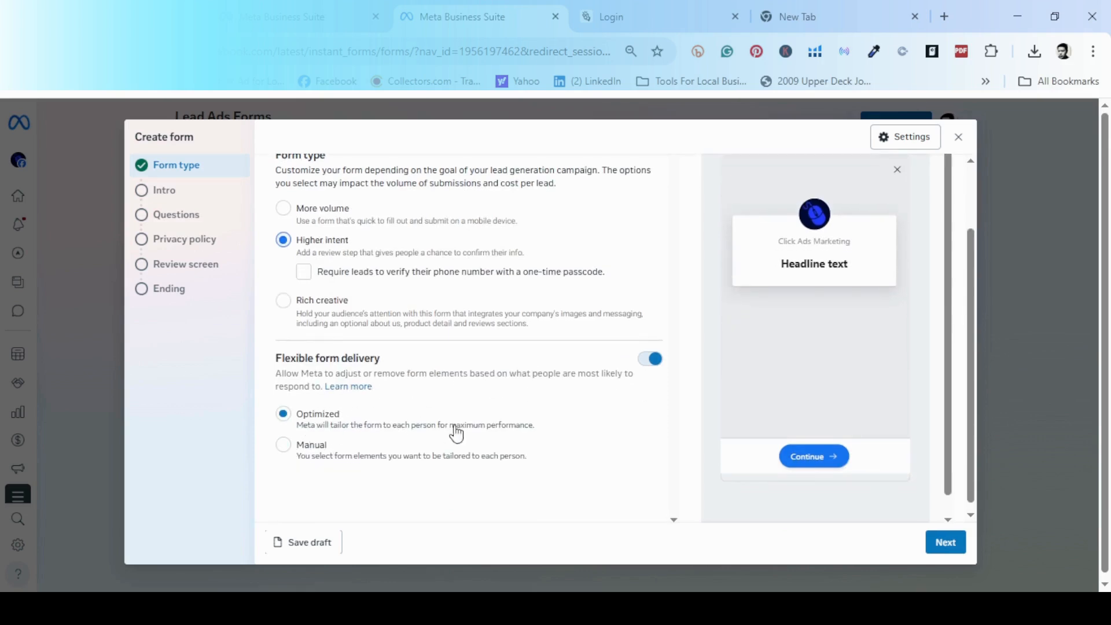
Turn on the intro background image and set the headline 'Need Fast Car? Fast Approval!'.
click(930, 545)
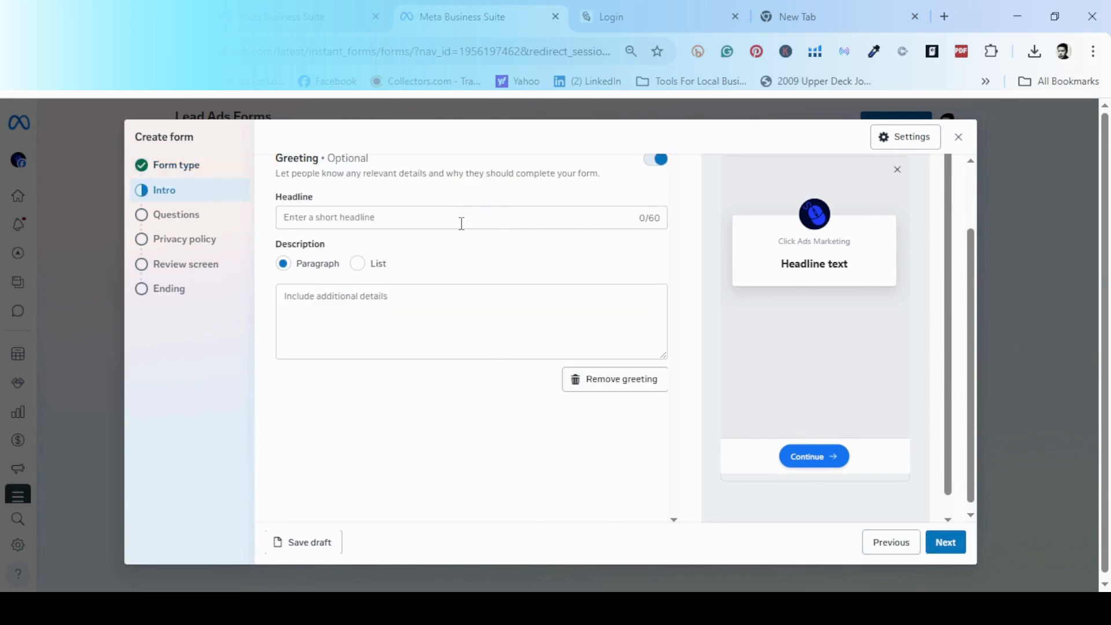
click(662, 167)
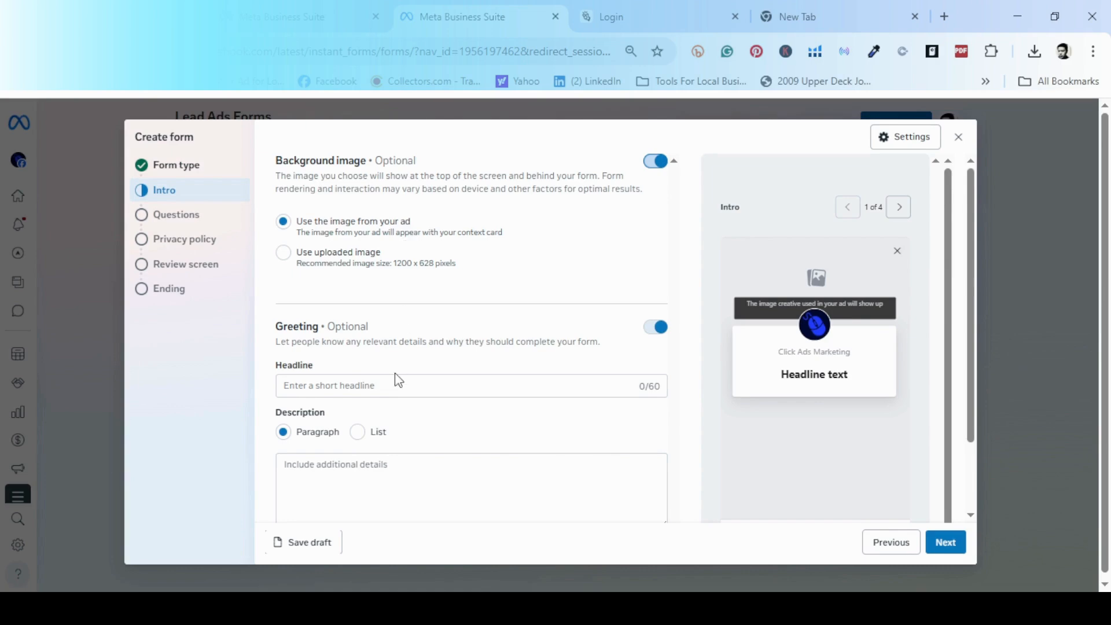
click(387, 387)
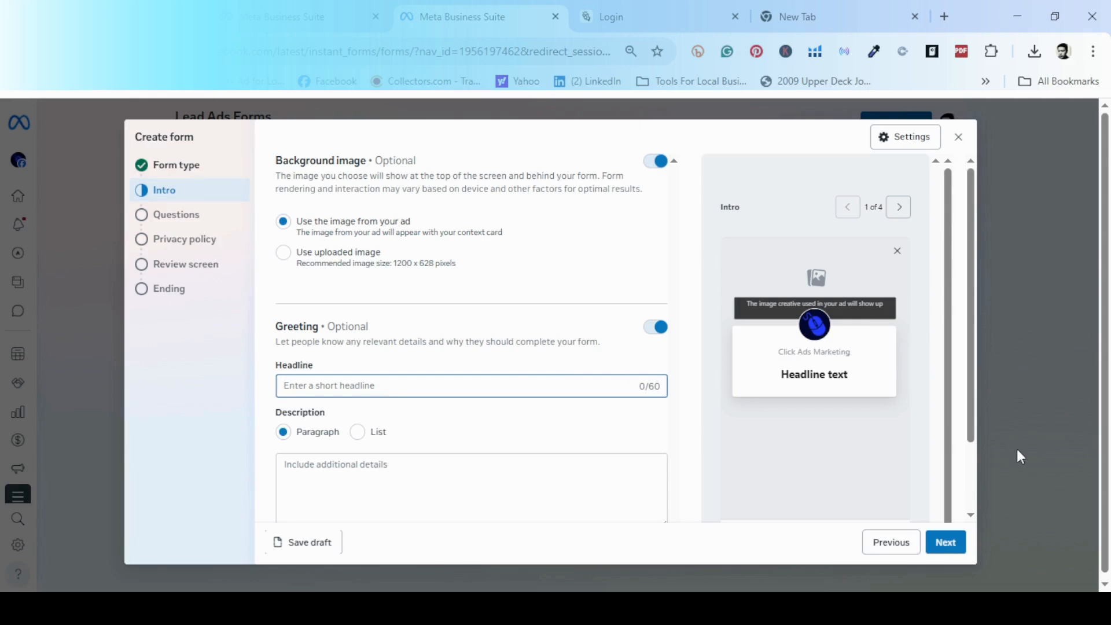
text(Need Fast C)
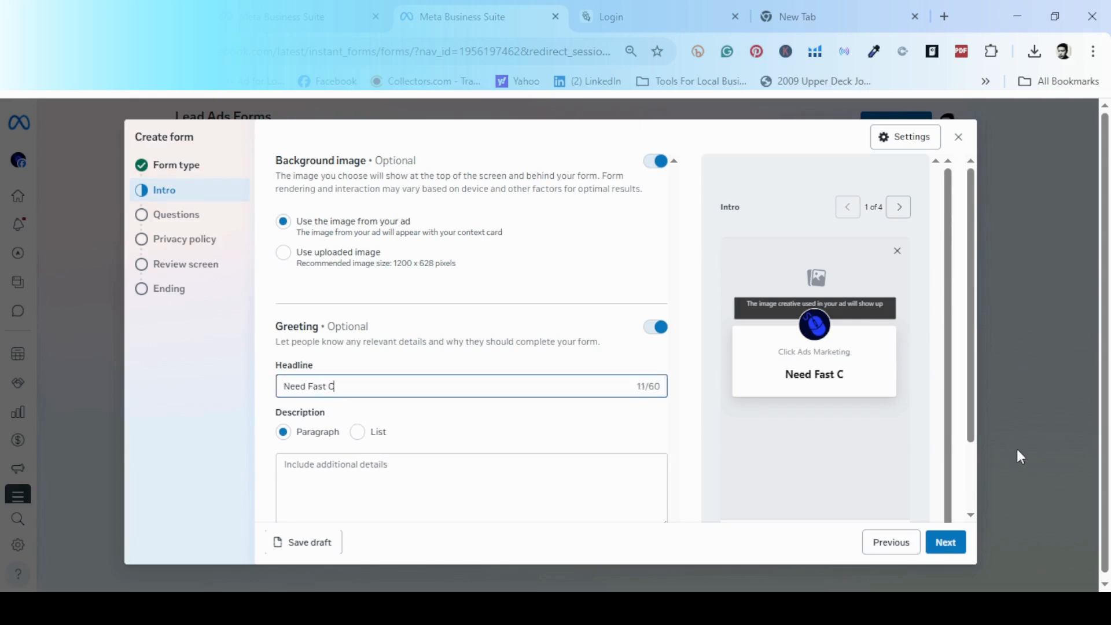
text(ar? )
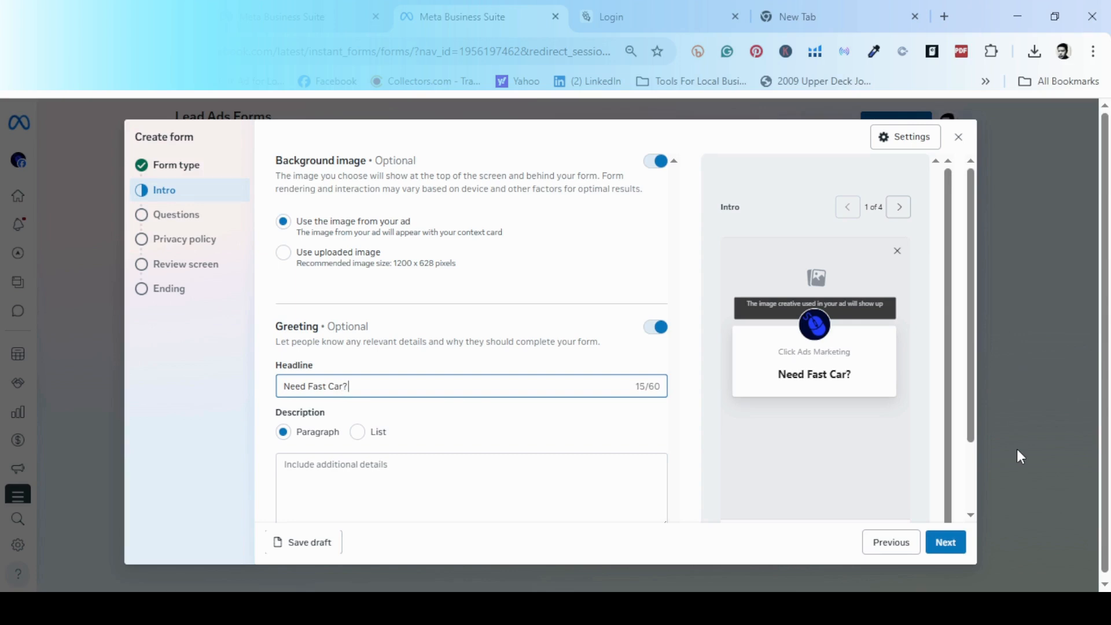
text(Fast )
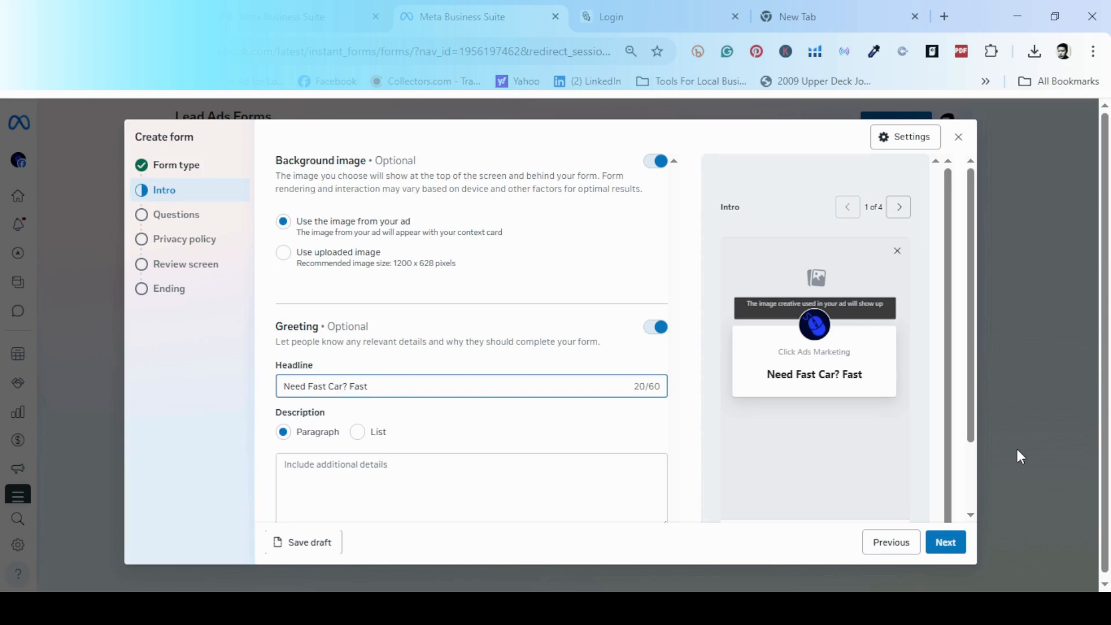
text(Approval!)
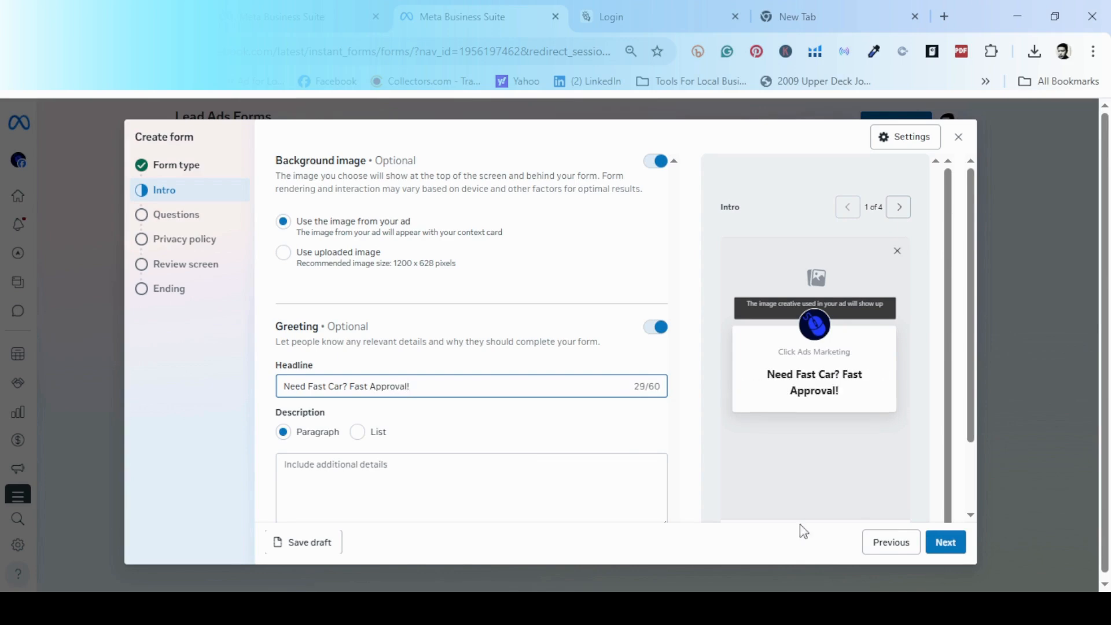
click(488, 458)
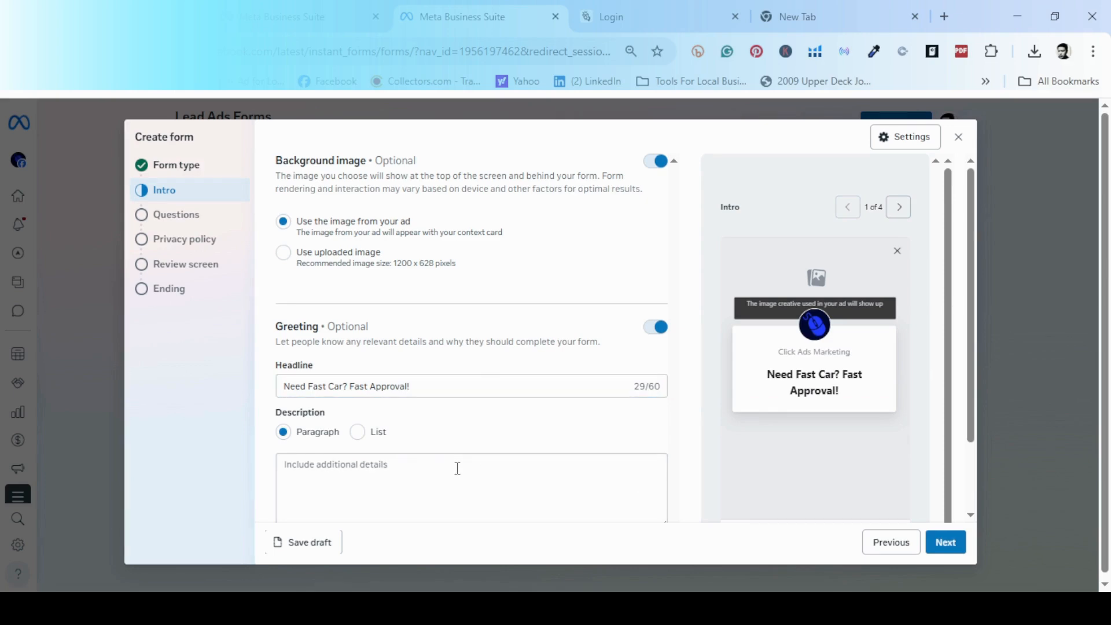
Enter the paragraph description 'Let Us Know More' and continue to the Questions step.
click(358, 431)
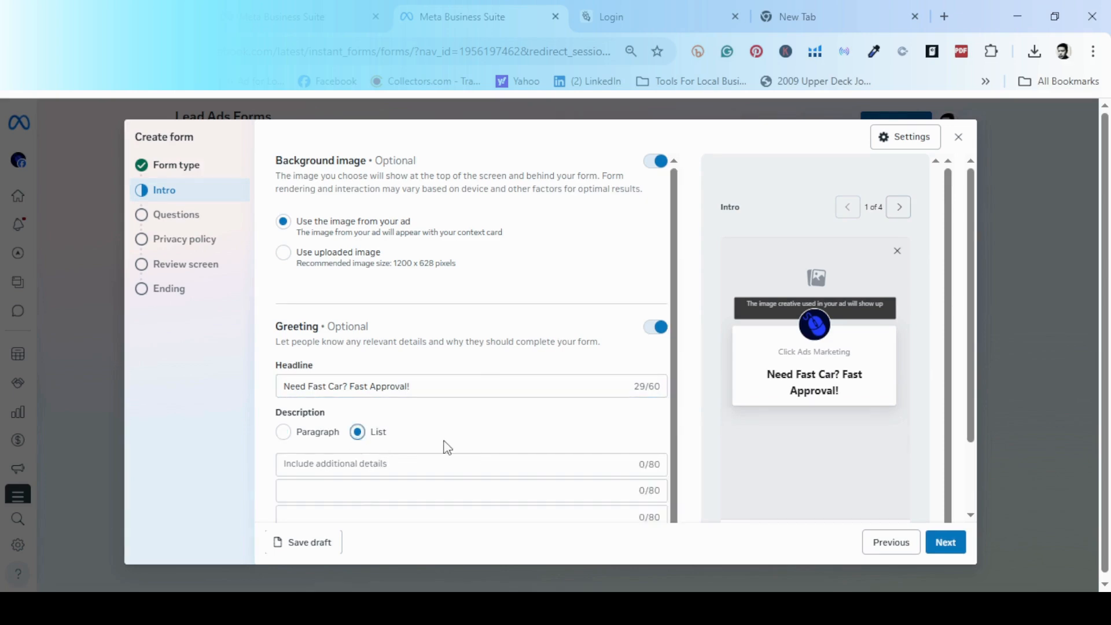
scroll(447, 448, down, 2)
click(283, 339)
click(370, 385)
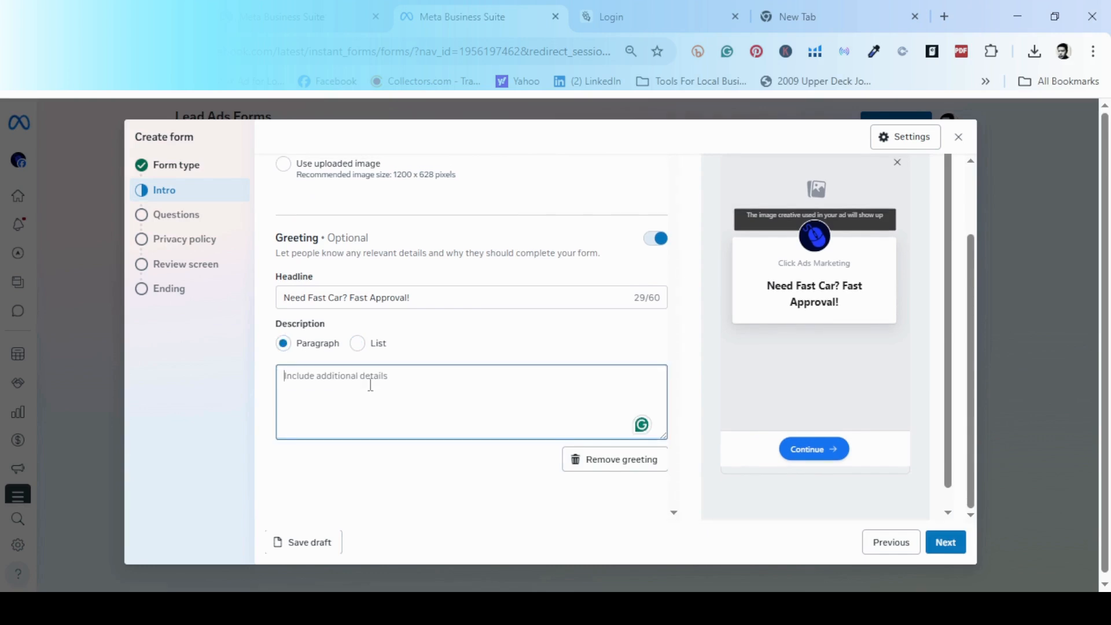
text(Let Us Know More)
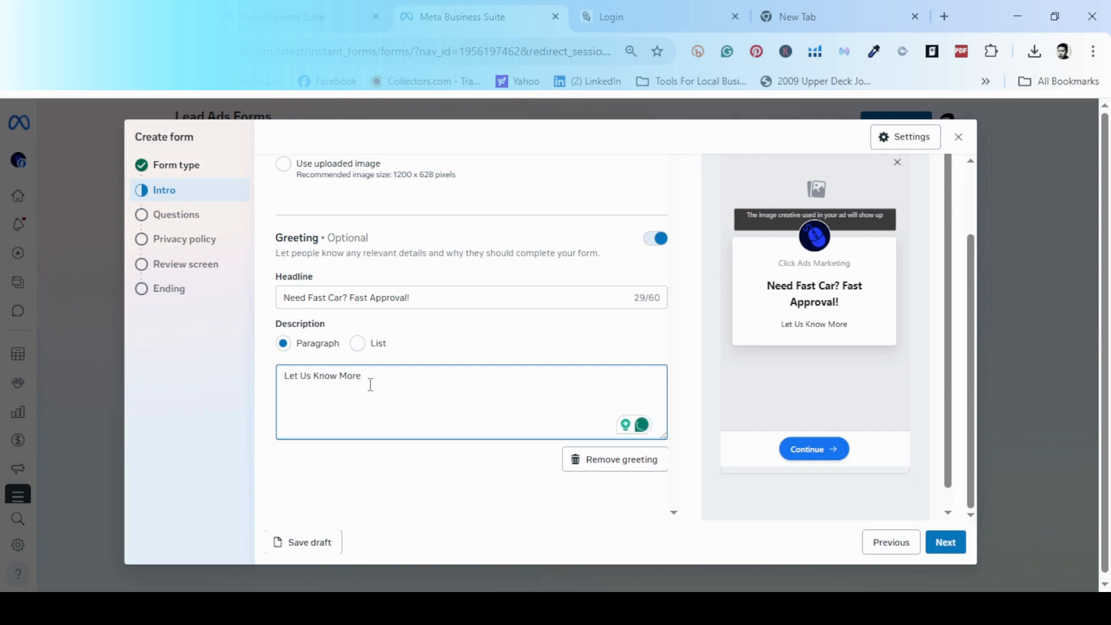
click(950, 546)
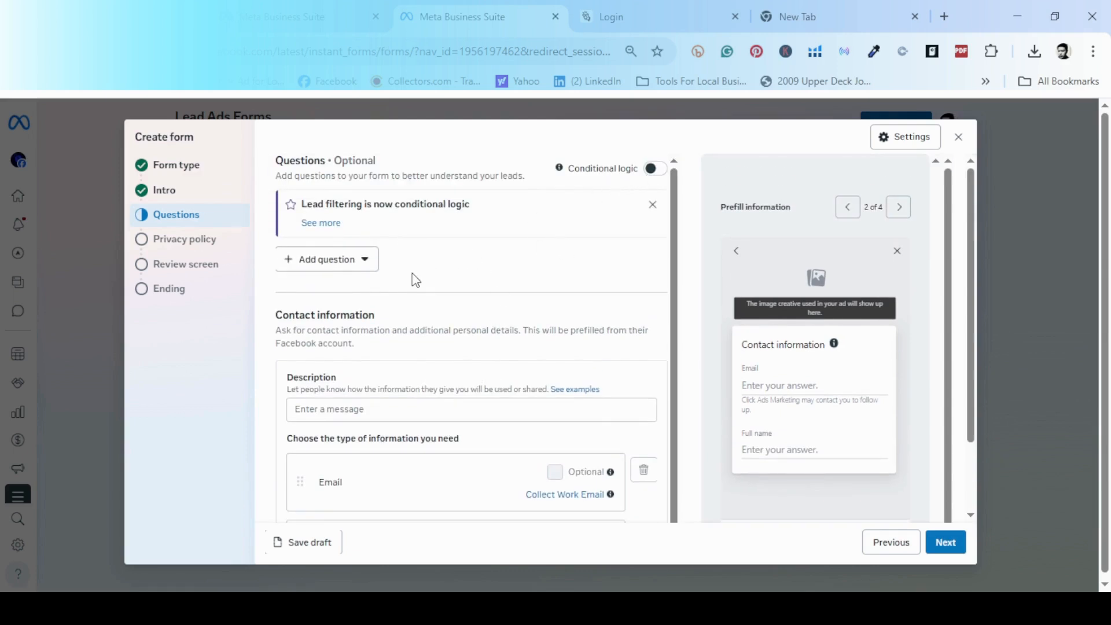
Add a multiple-choice question reading 'What is your budget for a Car Unit?'.
click(327, 272)
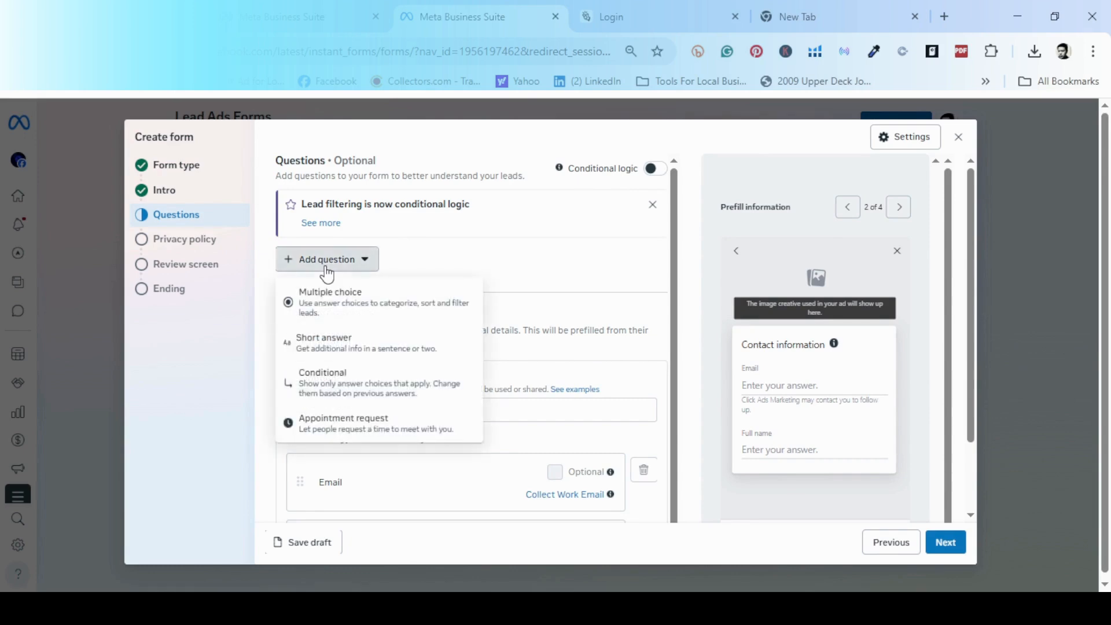
click(370, 318)
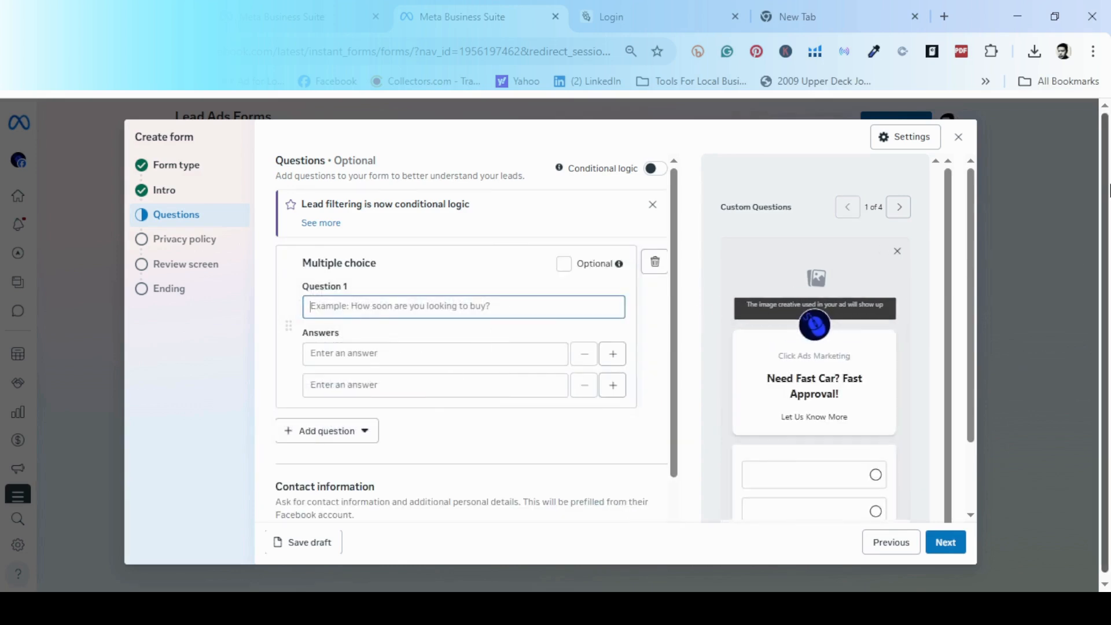
text(W)
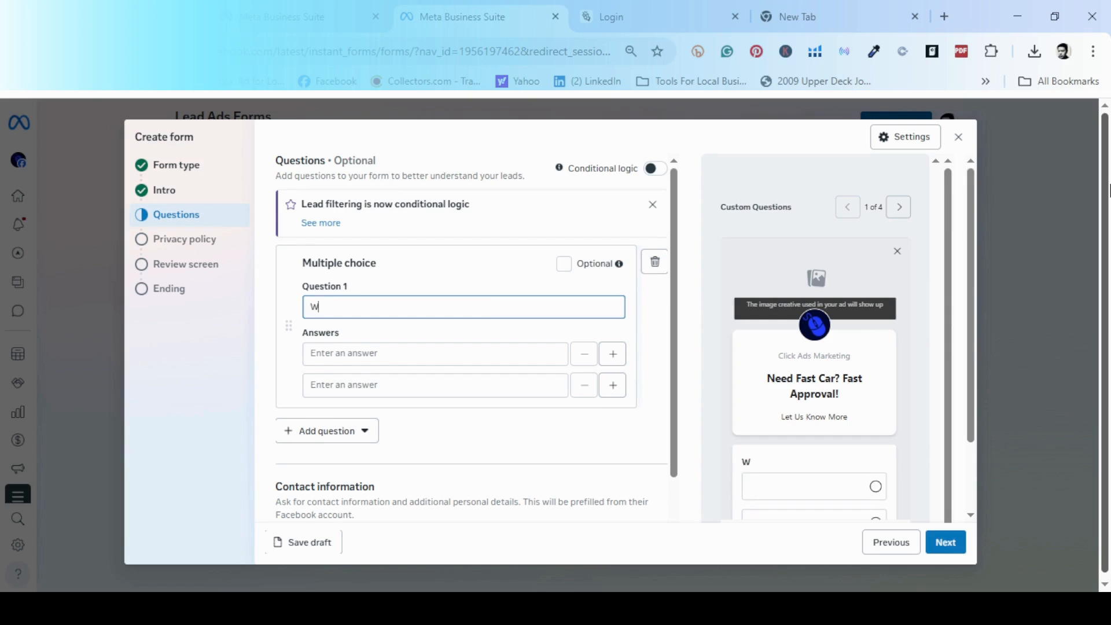
text(hat is your budget)
key(BackSpace)
key(BackSpace)
key(BackSpace)
text(ge)
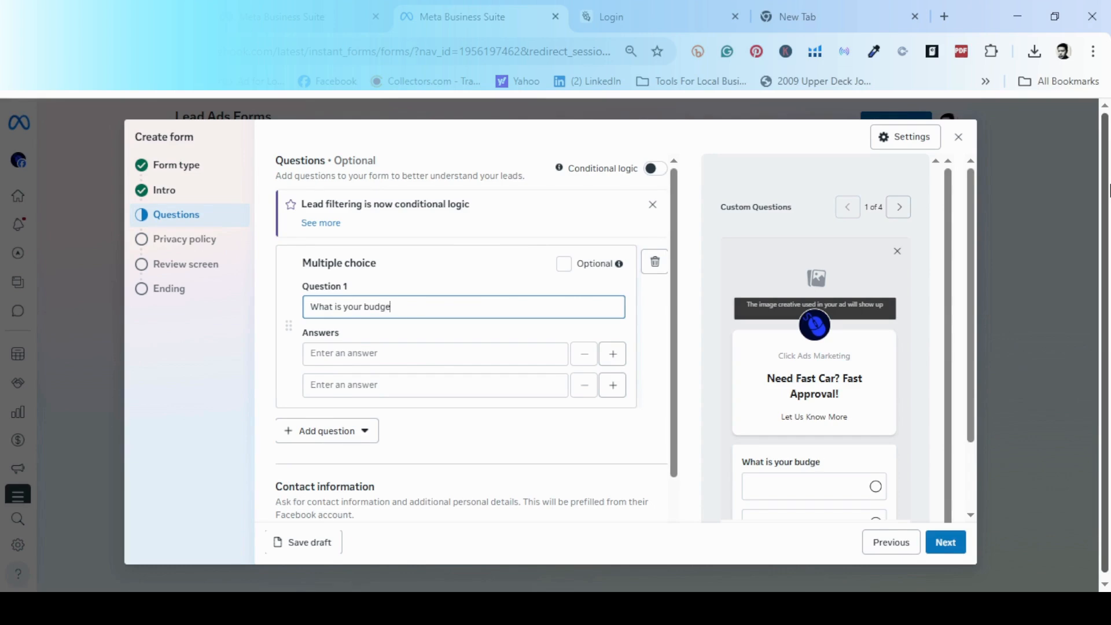
text(t for a Un)
text(it)
text( Car)
key(BackSpace)
key(BackSpace)
key(BackSpace)
key(BackSpace)
key(BackSpace)
key(BackSpace)
key(BackSpace)
key(BackSpace)
key(BackSpace)
text(Car Unit?)
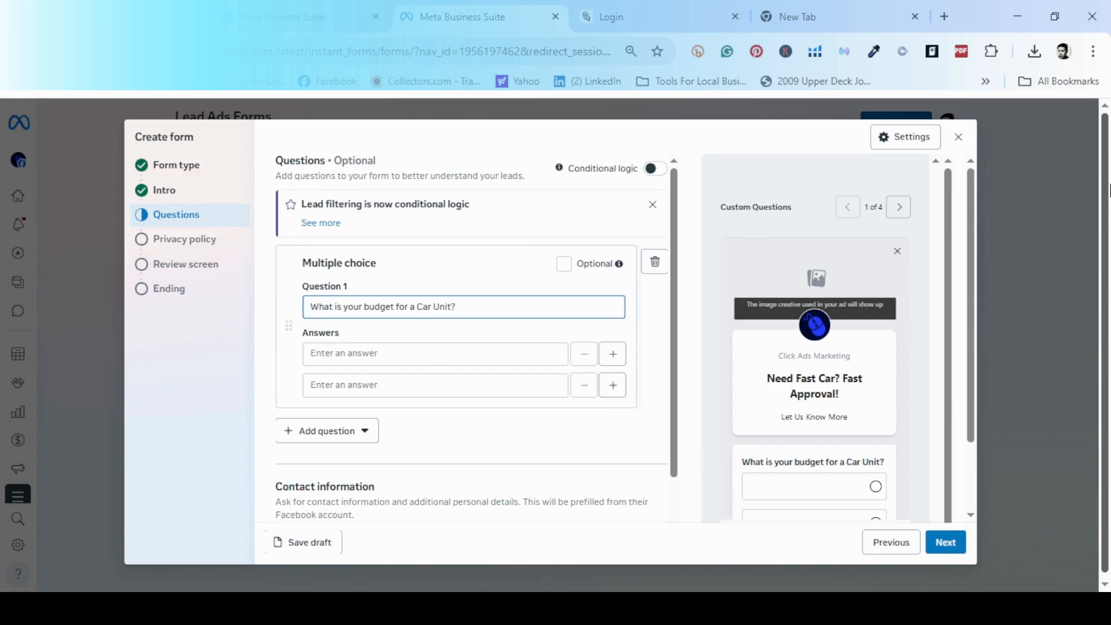
Fill its budget answers as 800,000-5,000,000 and 5,000,000-7,000,000.
click(457, 354)
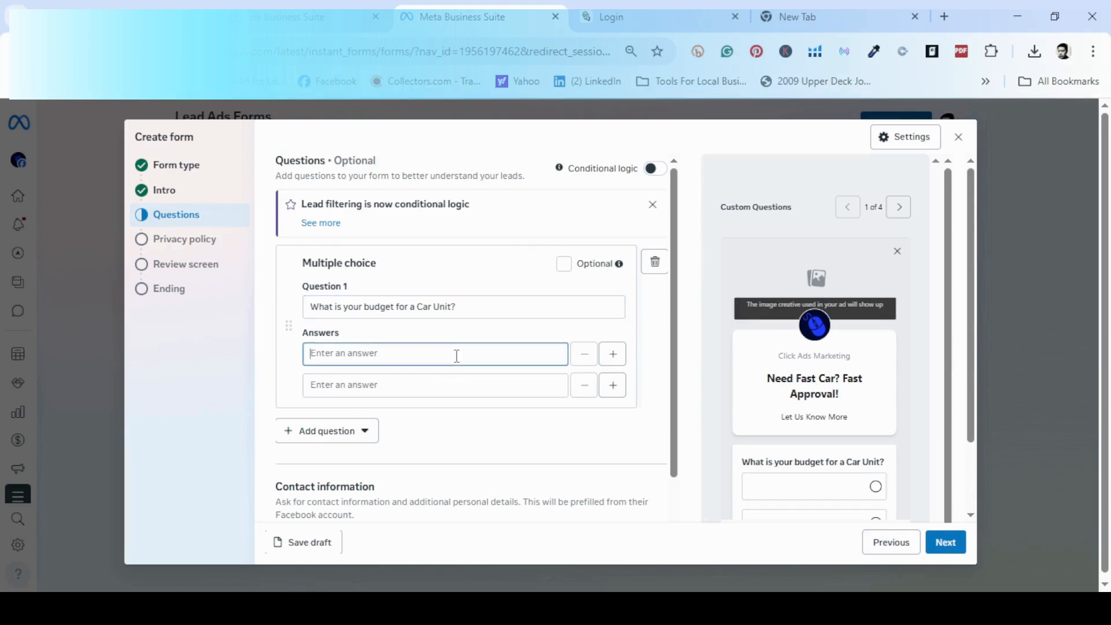
text(1,000,000)
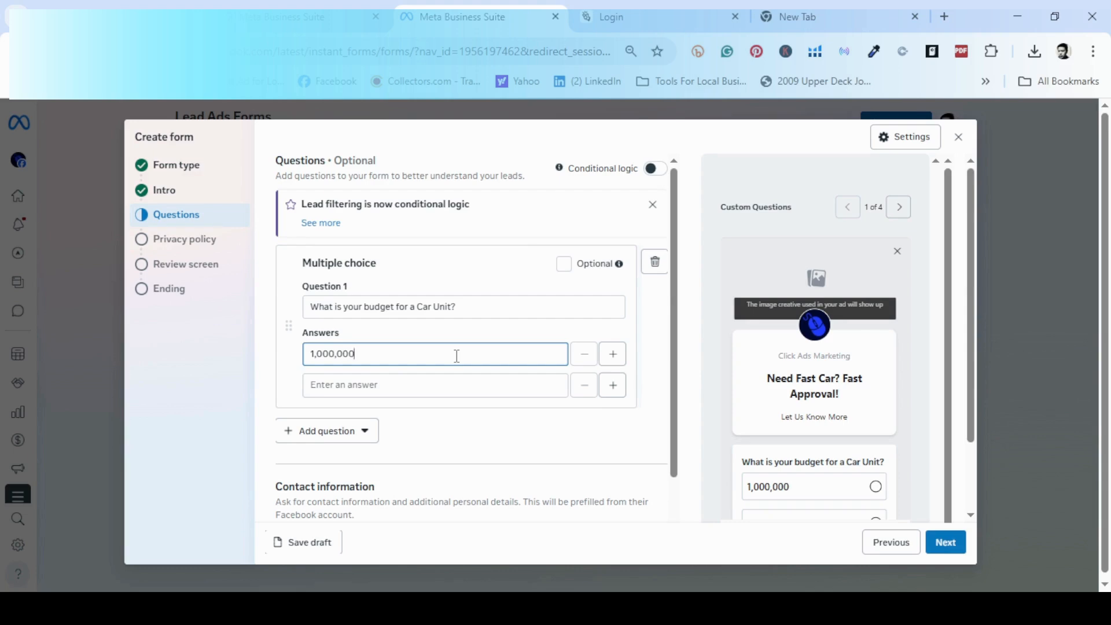
text(-5,000,000)
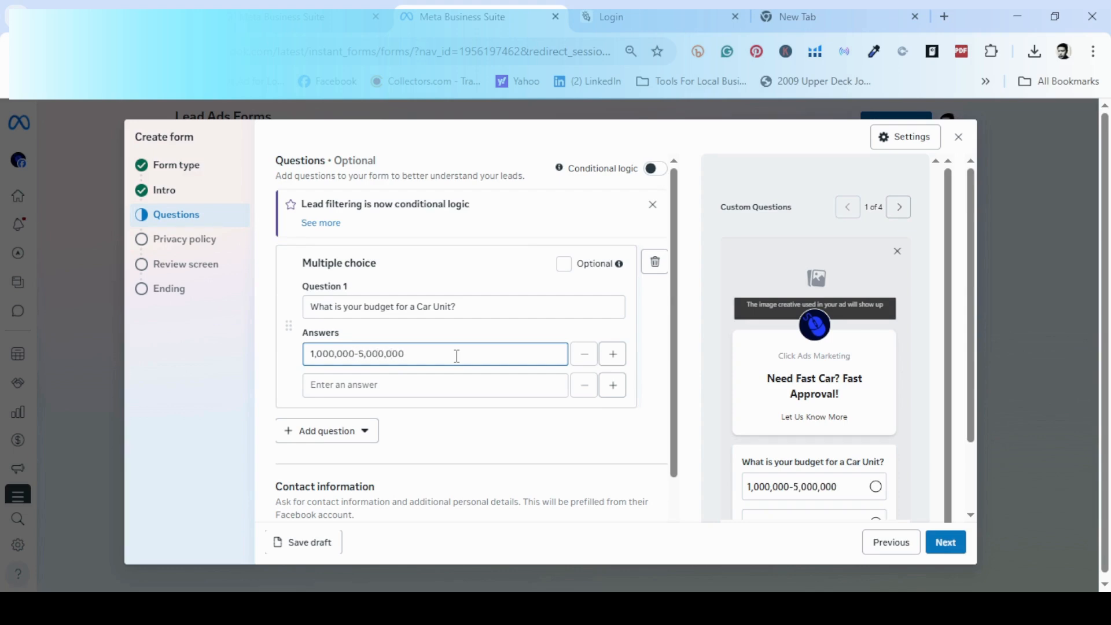
click(462, 383)
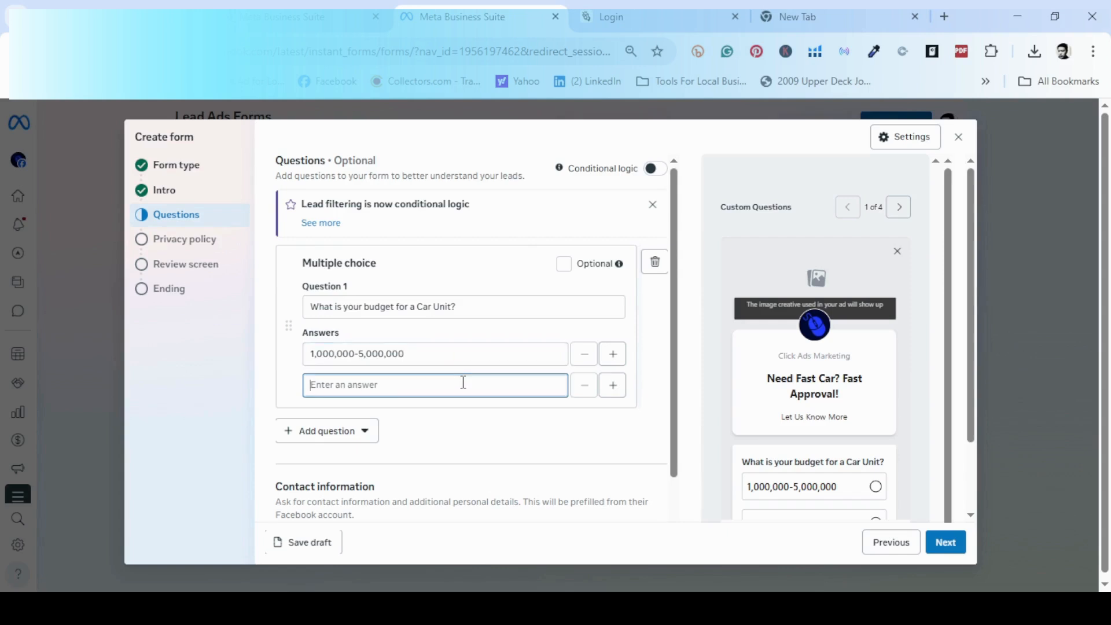
text(5,000)
text(,000)
text(-)
text(1)
text(7)
text(,000)
text(,000)
click(313, 355)
key(BackSpace)
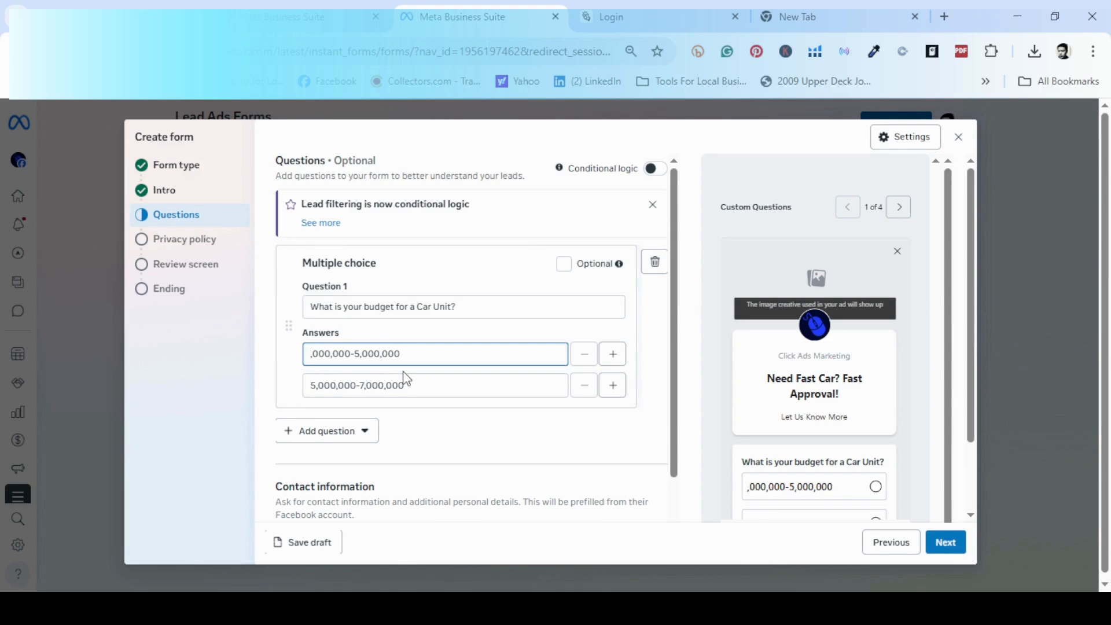
text(8)
key(Right)
key(Delete)
key(Delete)
key(Delete)
key(Delete)
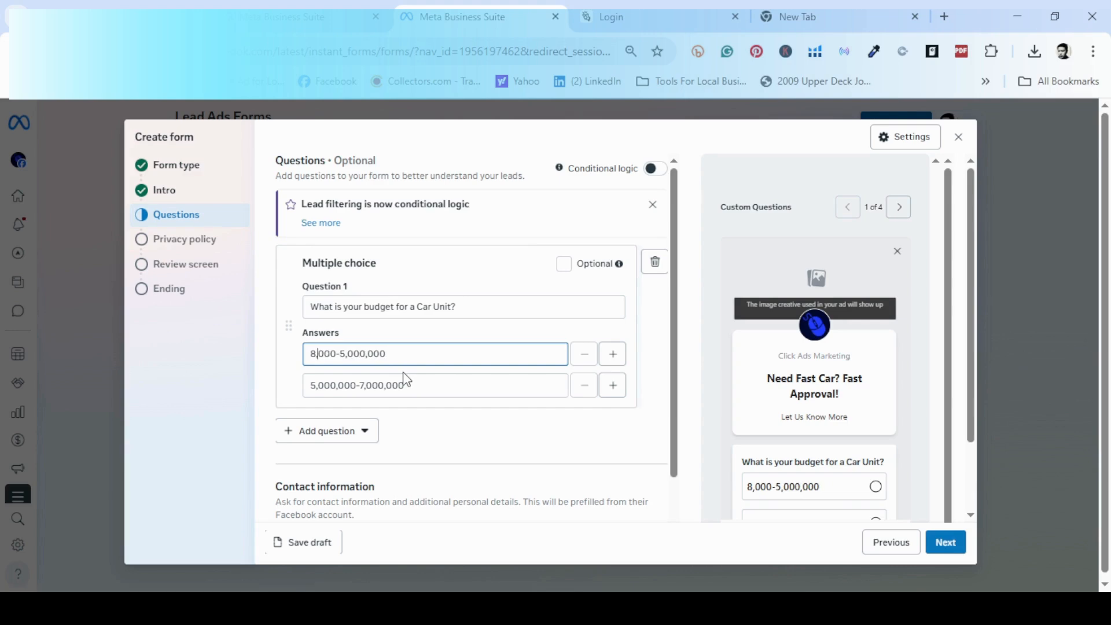
key(BackSpace)
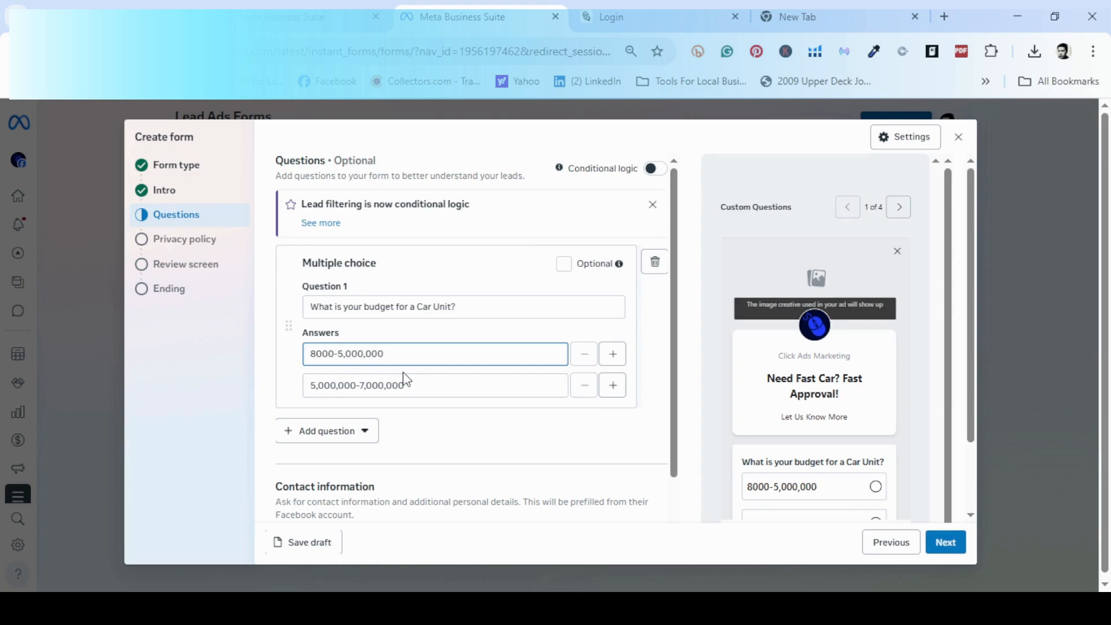
text(00,)
Collapse the finished budget question and bring up the question types to add another.
click(460, 434)
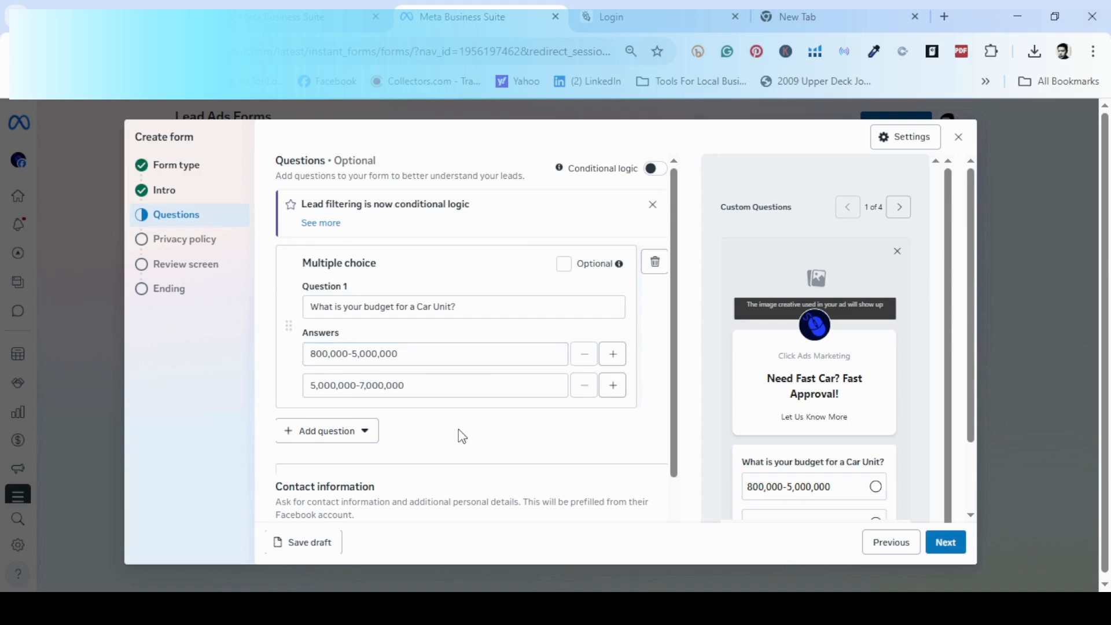
scroll(460, 426, down, 2)
scroll(494, 330, up, 1)
click(336, 306)
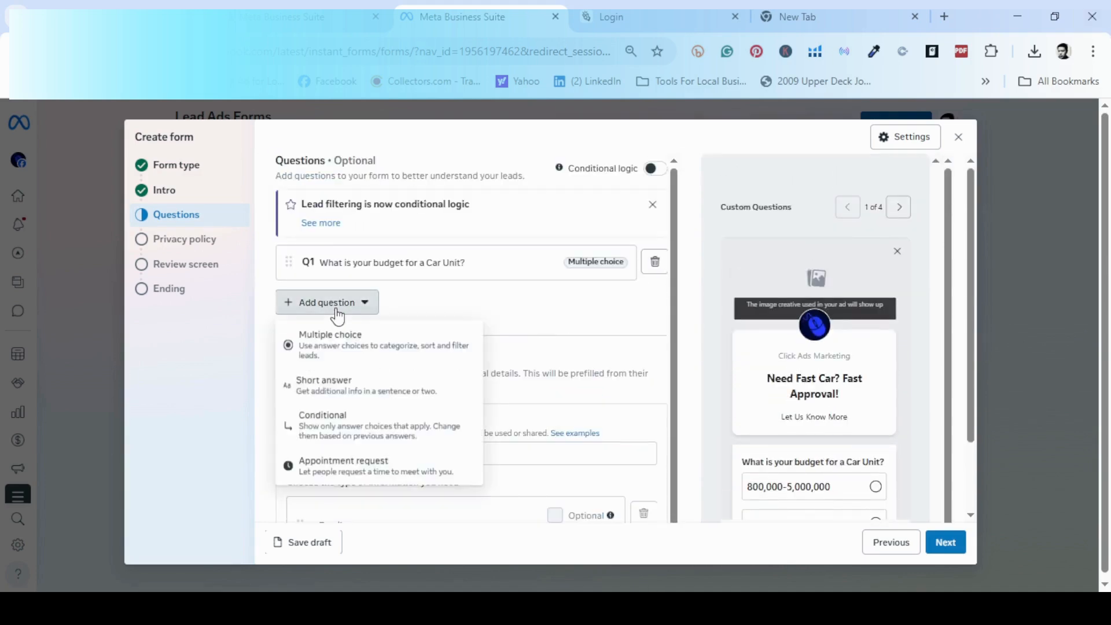
Add multiple-choice Question 2 reading 'How soon your will to purchase the car unit?'.
click(333, 347)
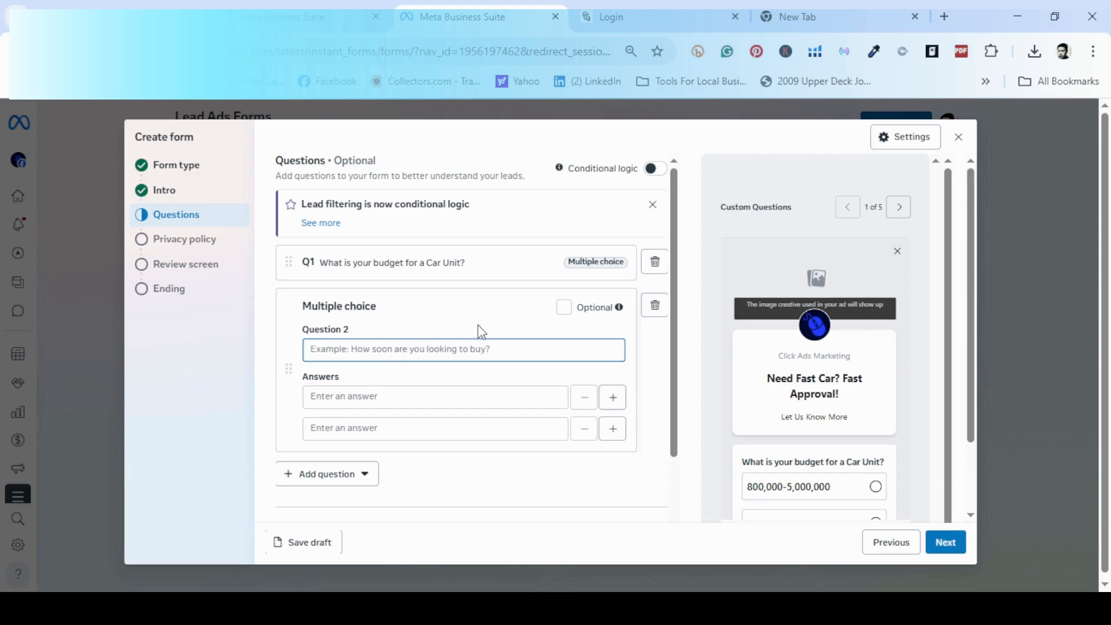
text(How soon your will to pur)
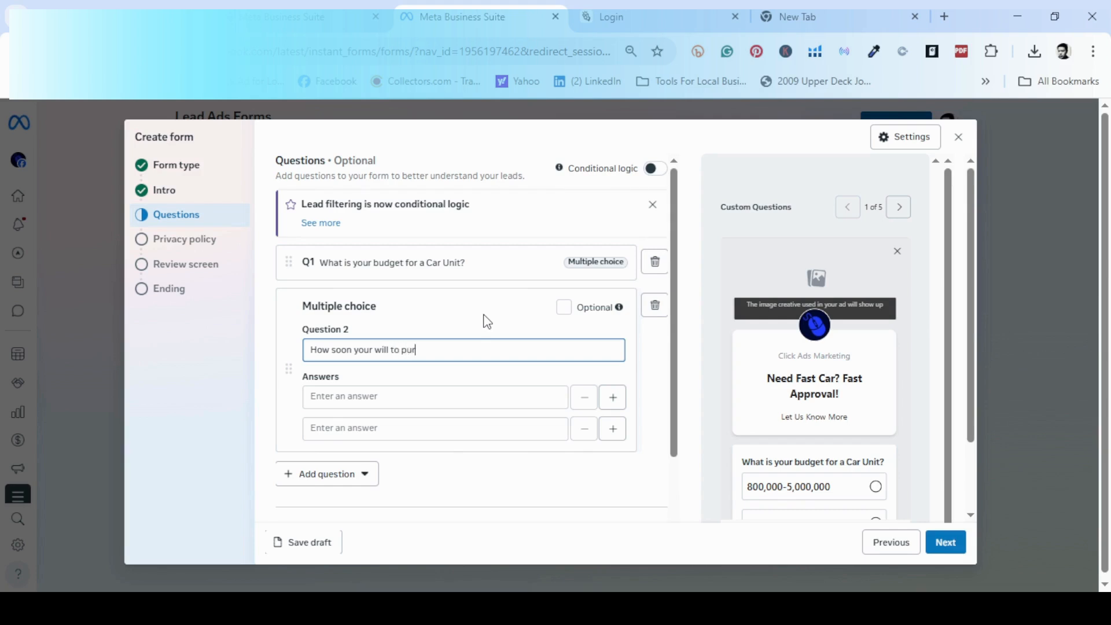
text(ase the car unit?)
Fill its two answers as 'In 3 Months' and 'In 5 Months'.
click(449, 404)
text(3 Months)
click(444, 423)
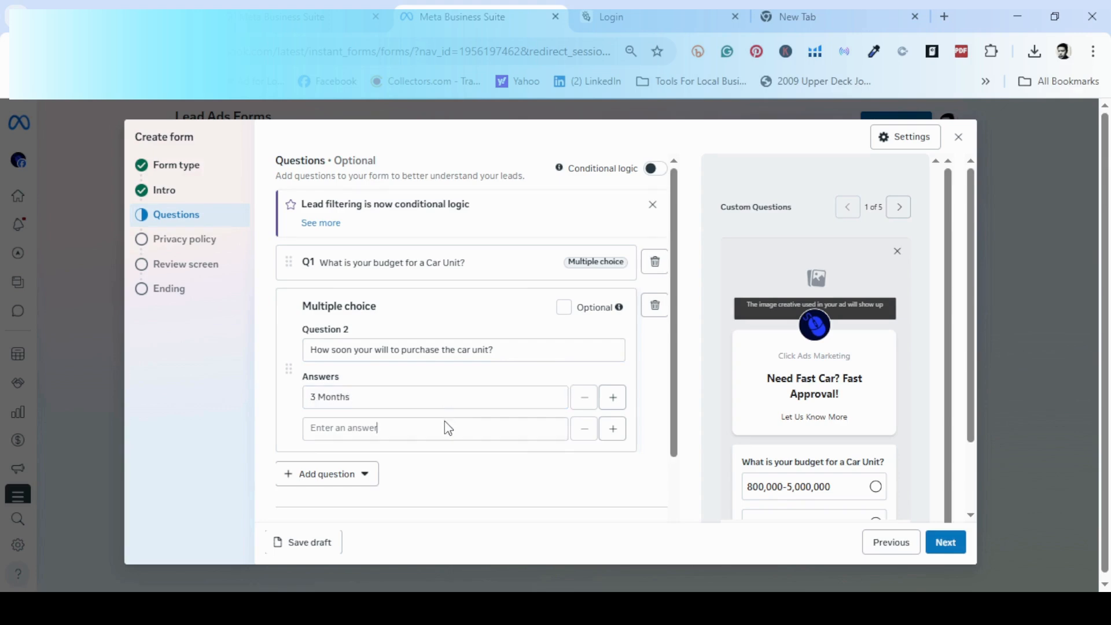
click(322, 428)
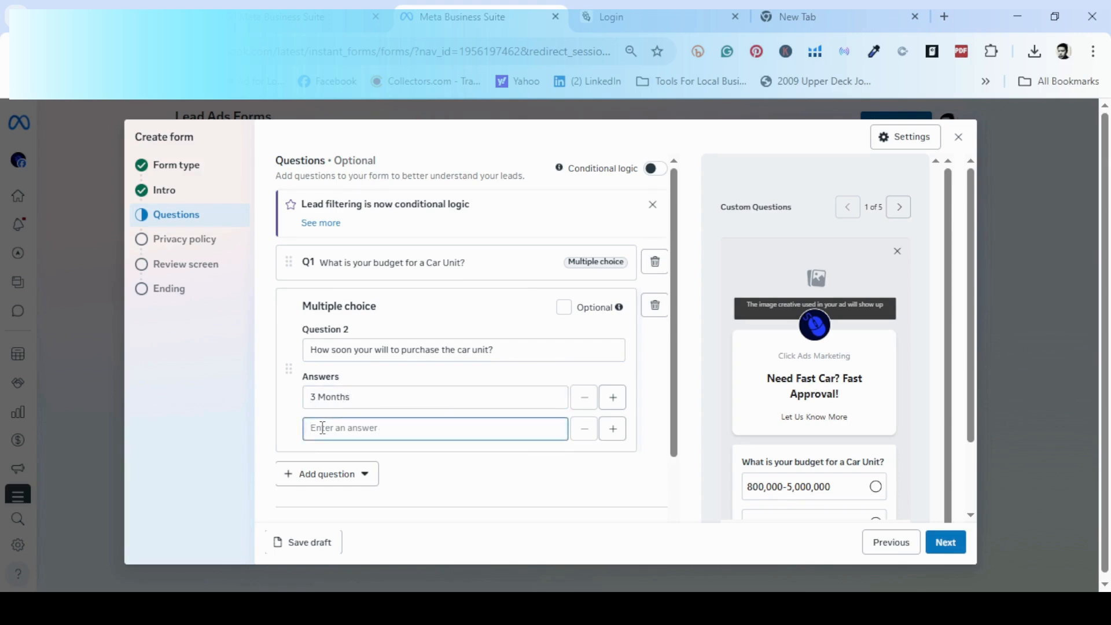
text(5 Monmths)
click(312, 397)
text(In)
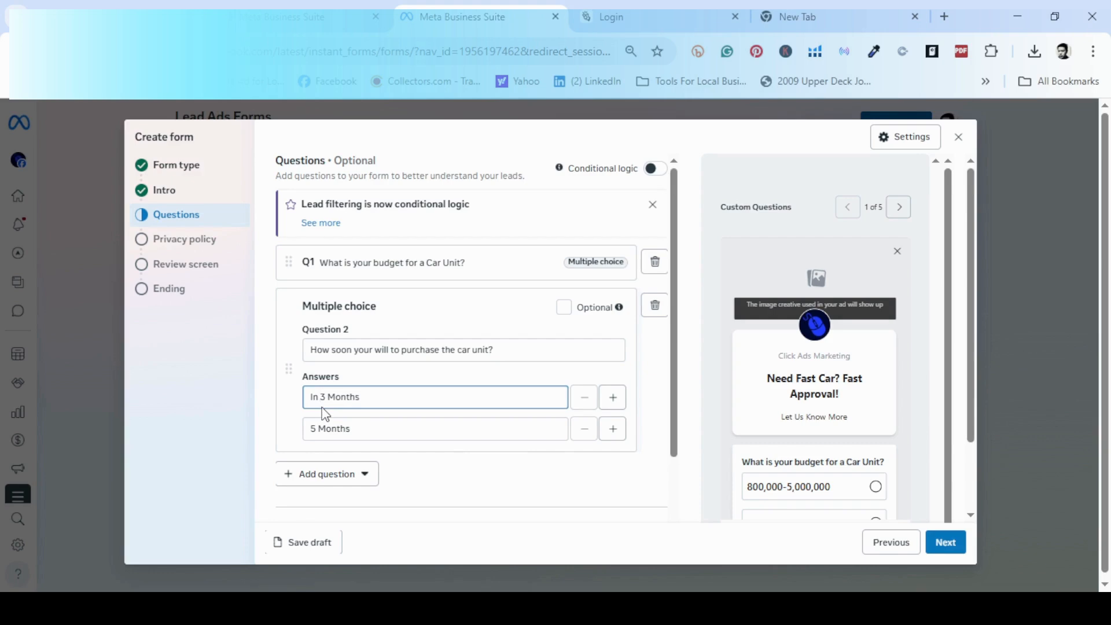
click(314, 428)
text(In)
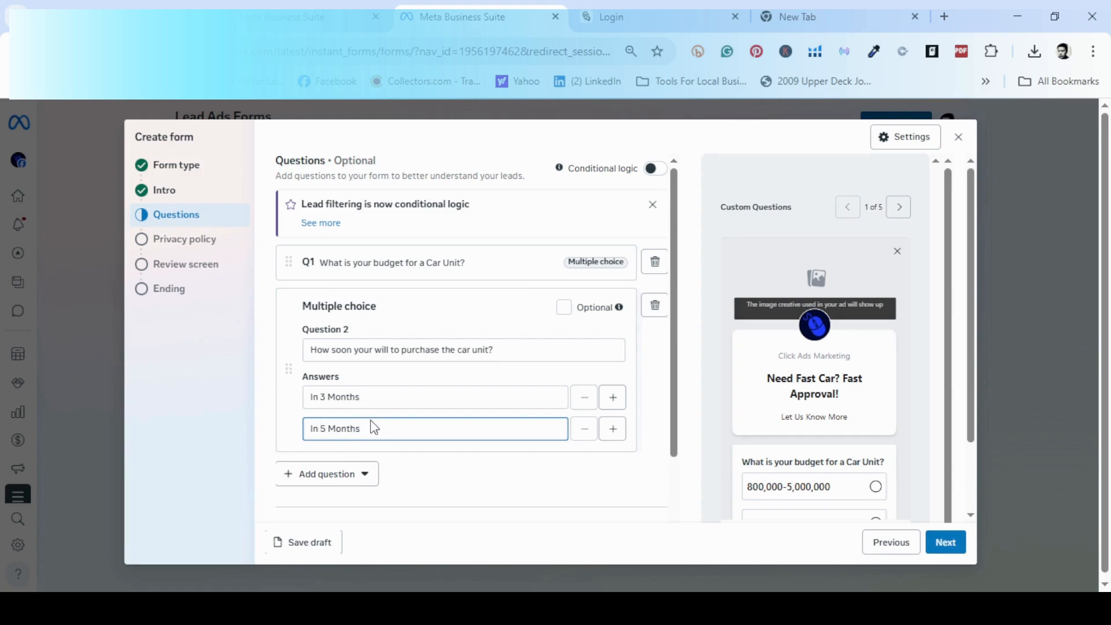
Set the contact information description to 'Where to Send the Car info and Computation?'.
scroll(449, 449, down, 1)
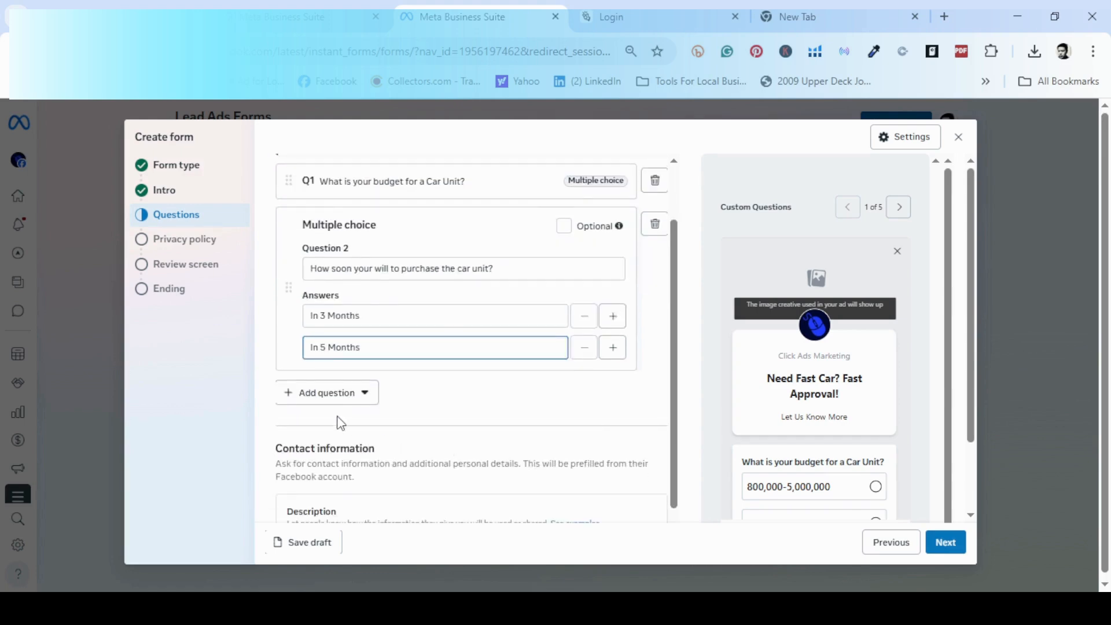
scroll(424, 417, down, 1)
scroll(426, 417, down, 1)
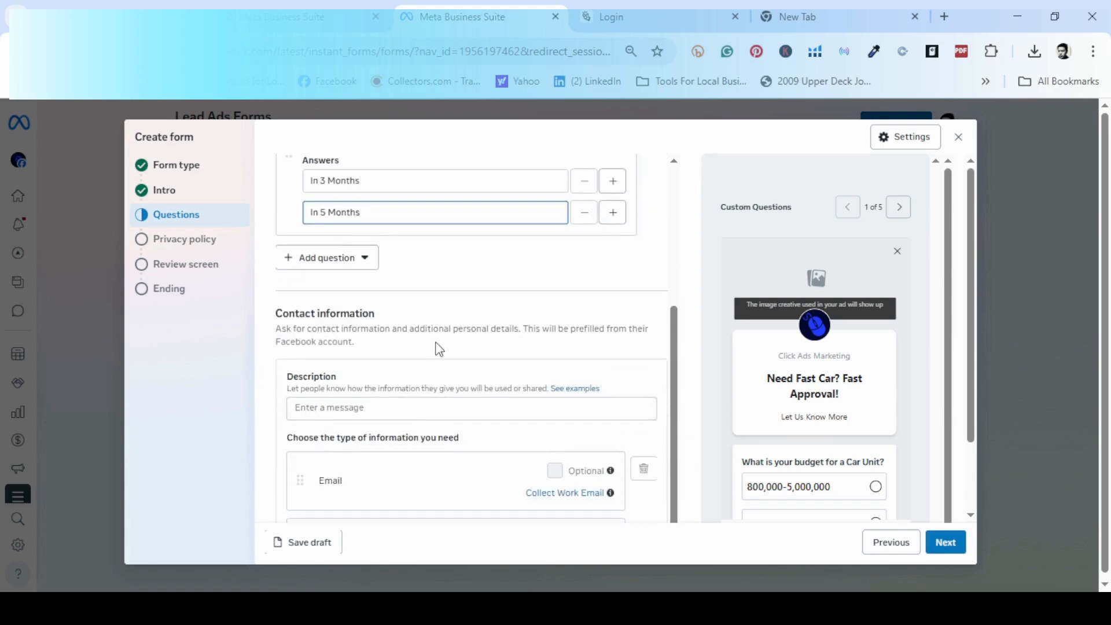
scroll(422, 376, down, 1)
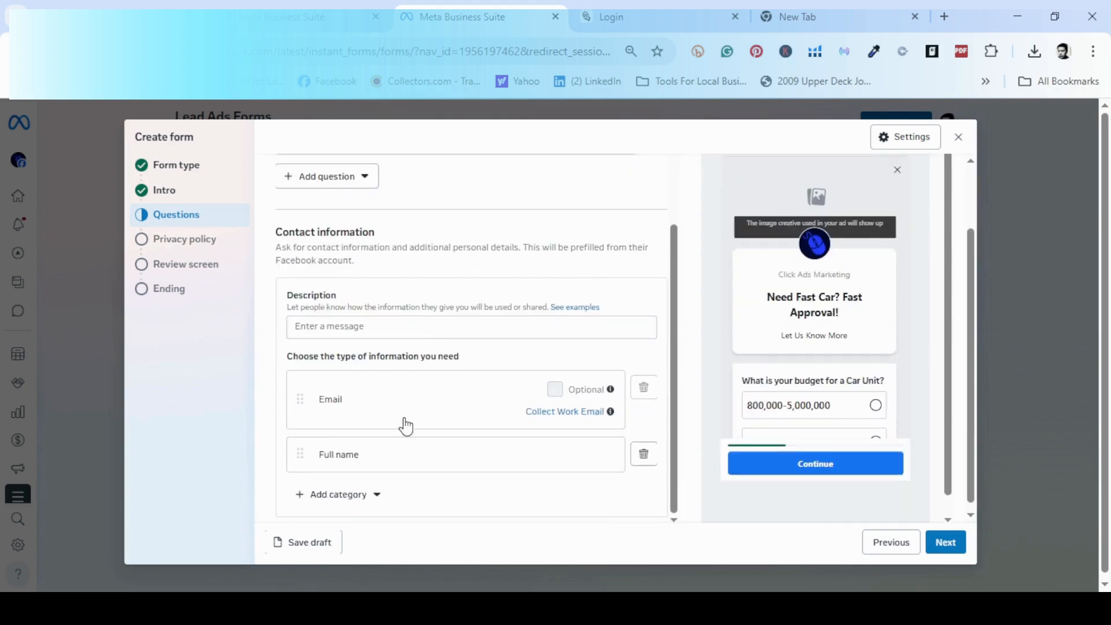
click(380, 328)
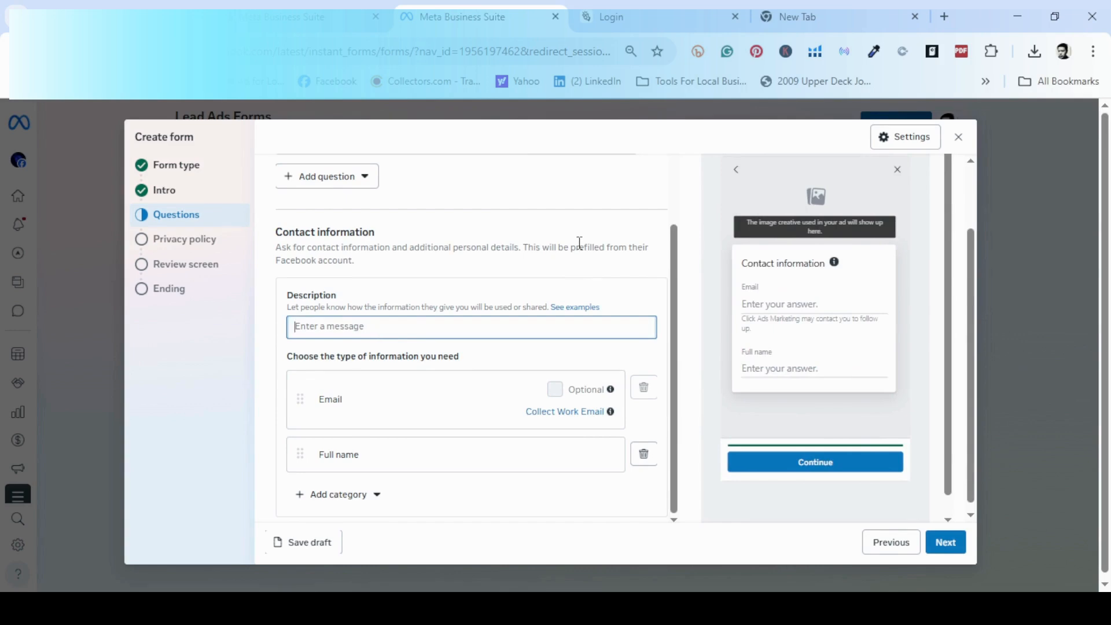
text(Where to S)
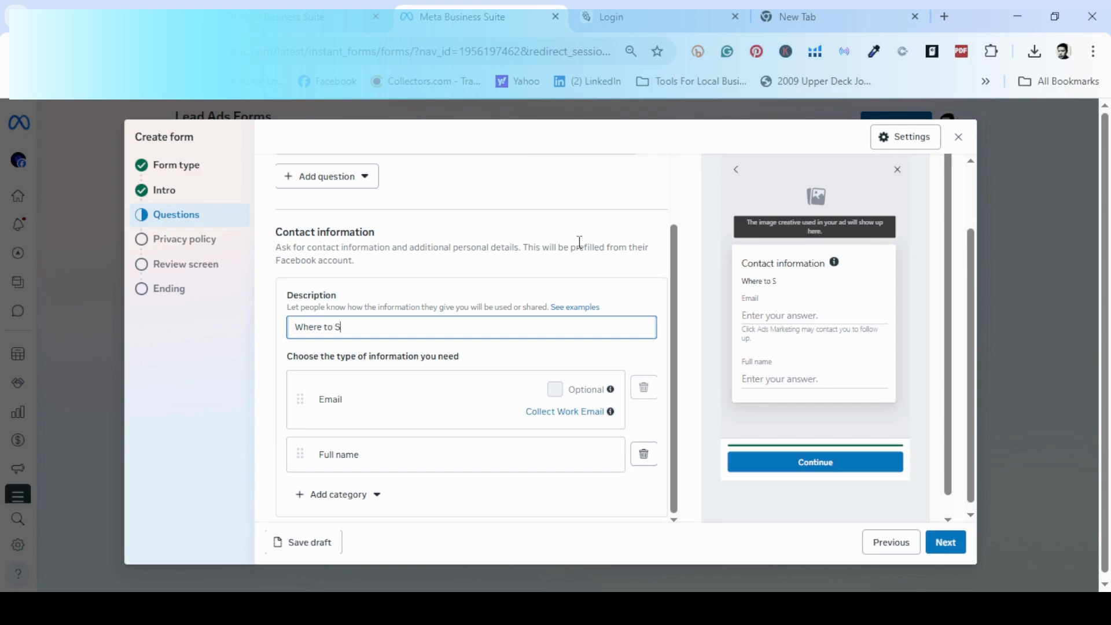
text(end the Car info and Computation?)
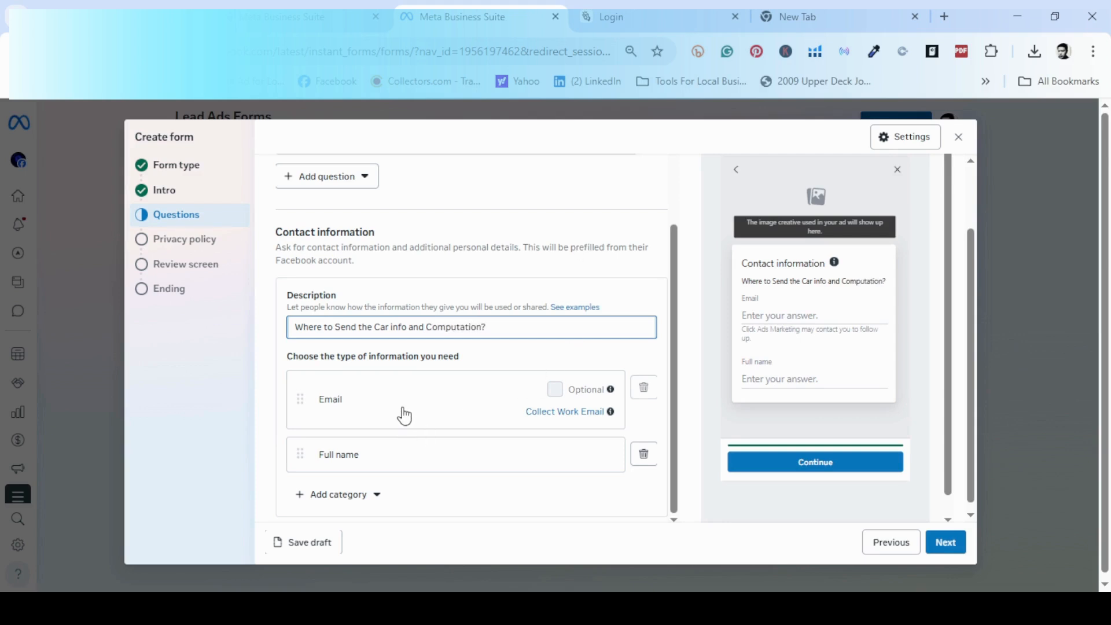
Add Phone number and City contact fields, then continue to the Privacy policy step.
scroll(404, 413, down, 1)
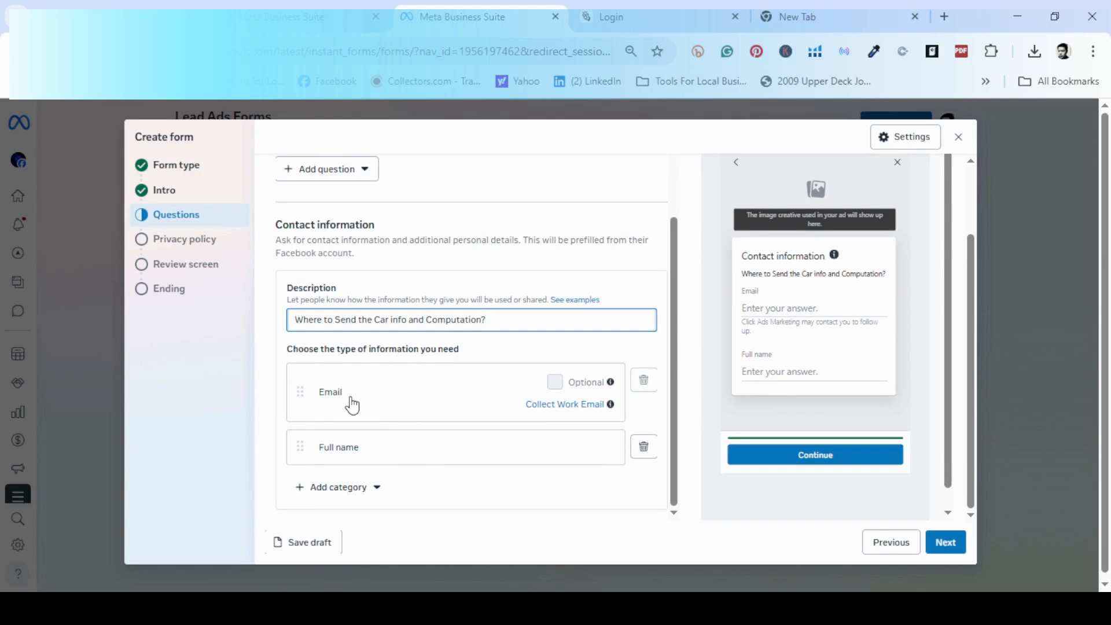
scroll(412, 455, down, 1)
click(366, 486)
mouse_move(365, 382)
mouse_move(367, 362)
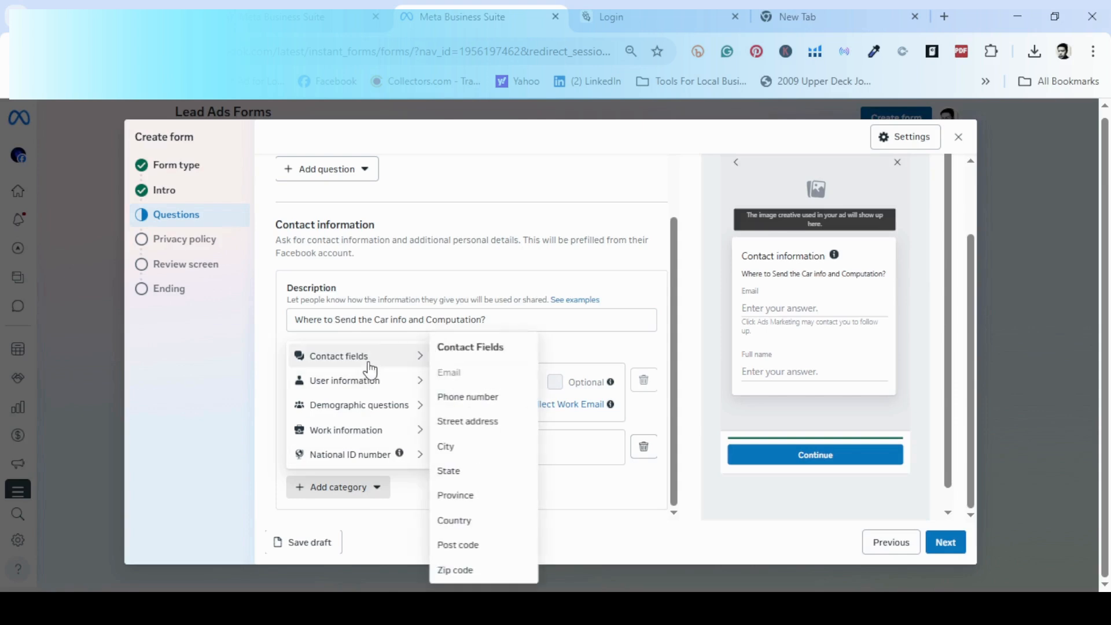
click(460, 393)
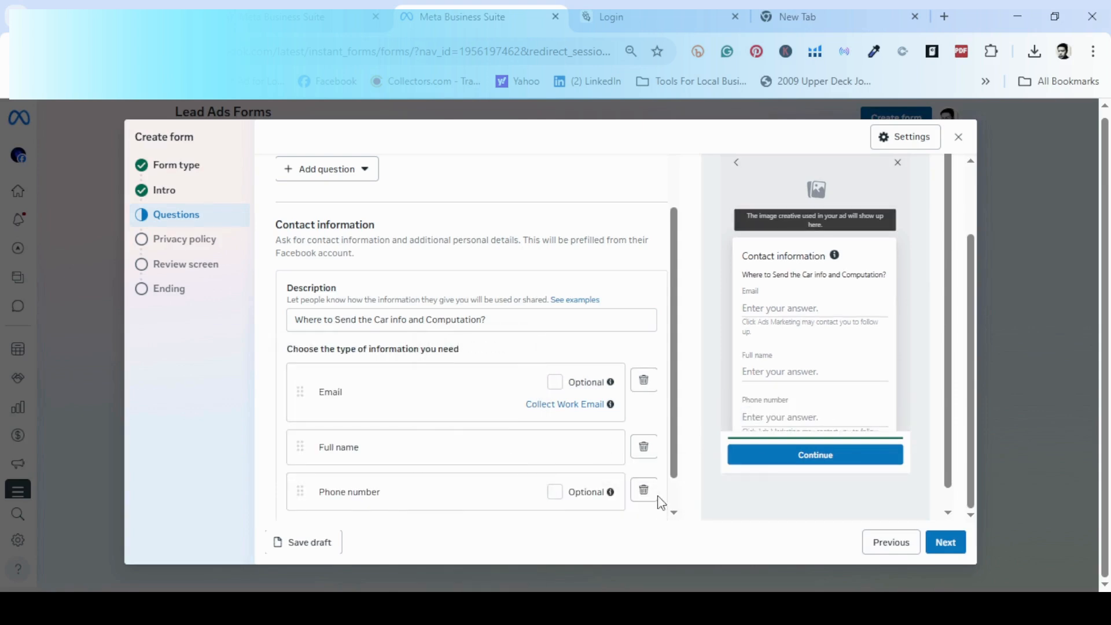
scroll(364, 486, down, 1)
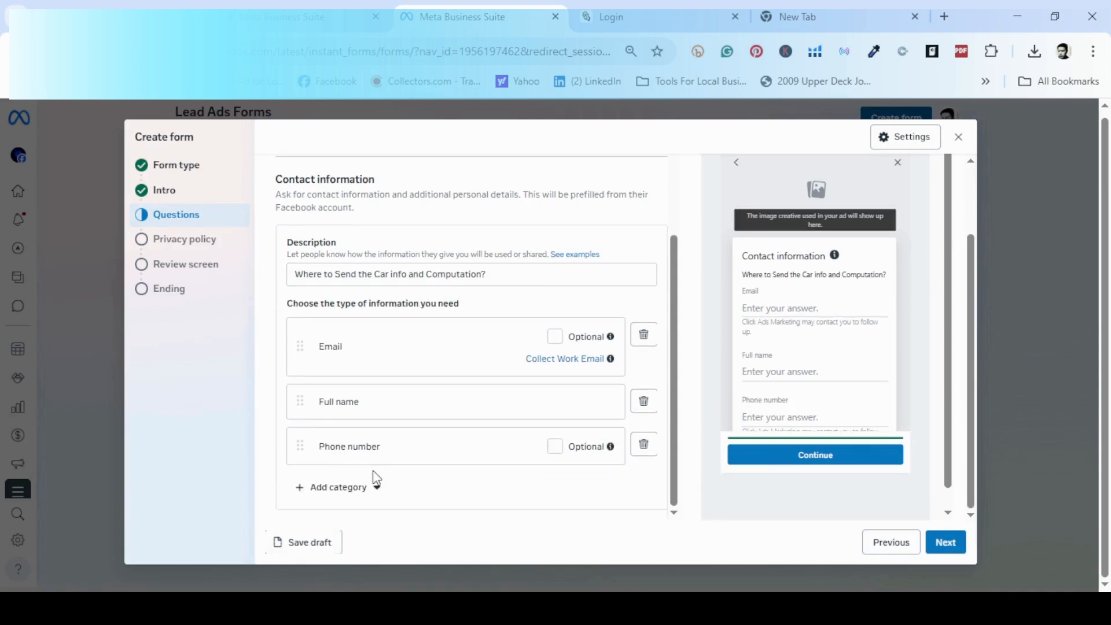
click(302, 492)
mouse_move(365, 355)
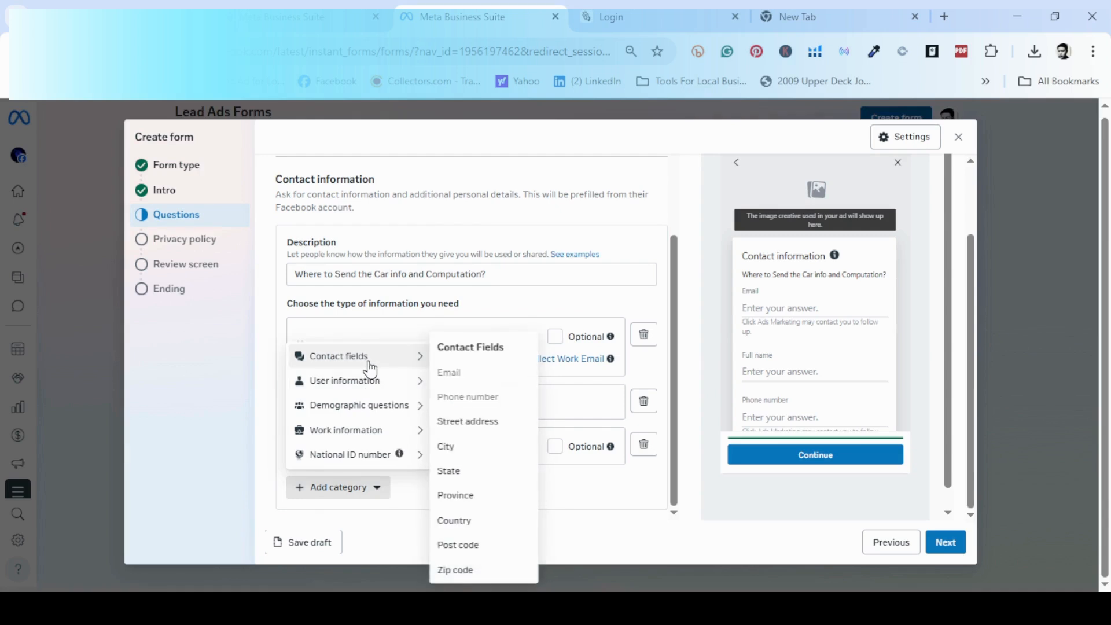
click(469, 454)
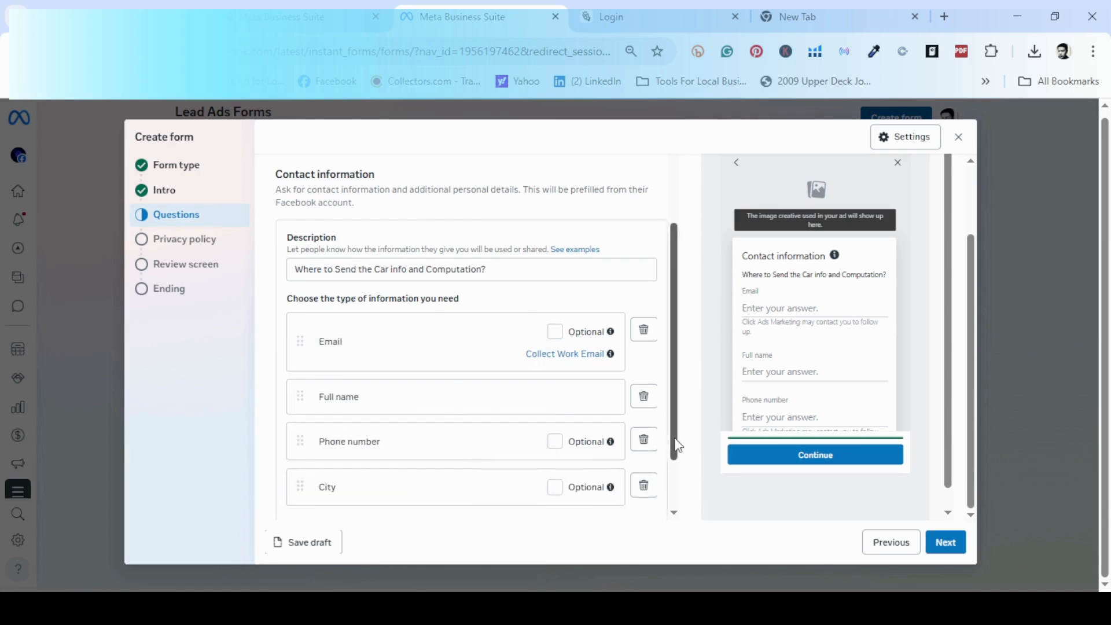
scroll(678, 440, down, 2)
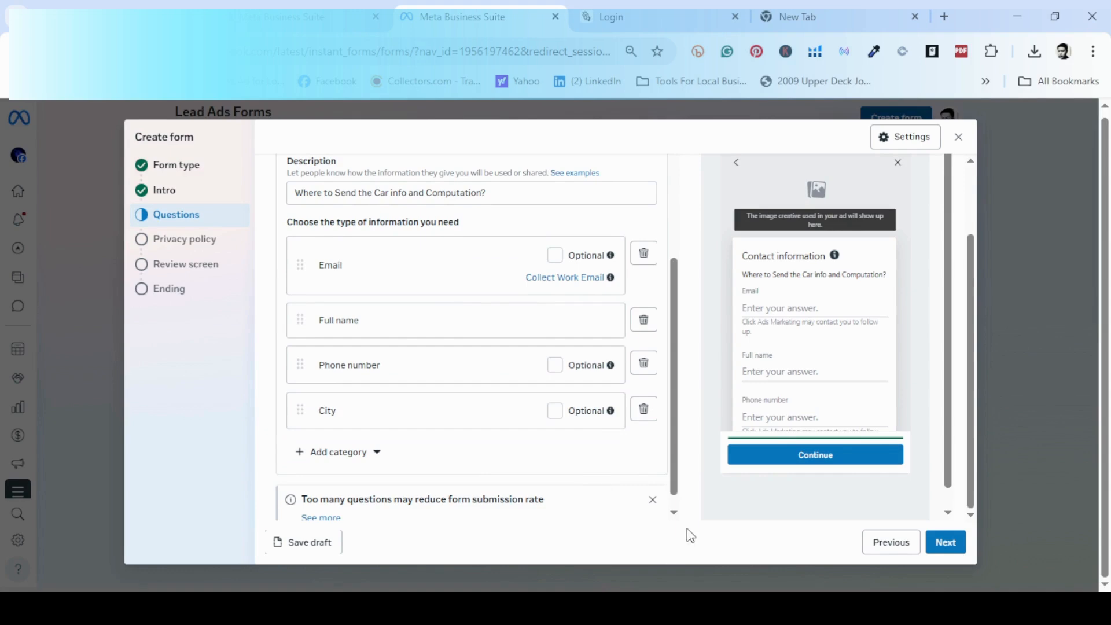
scroll(680, 446, down, 1)
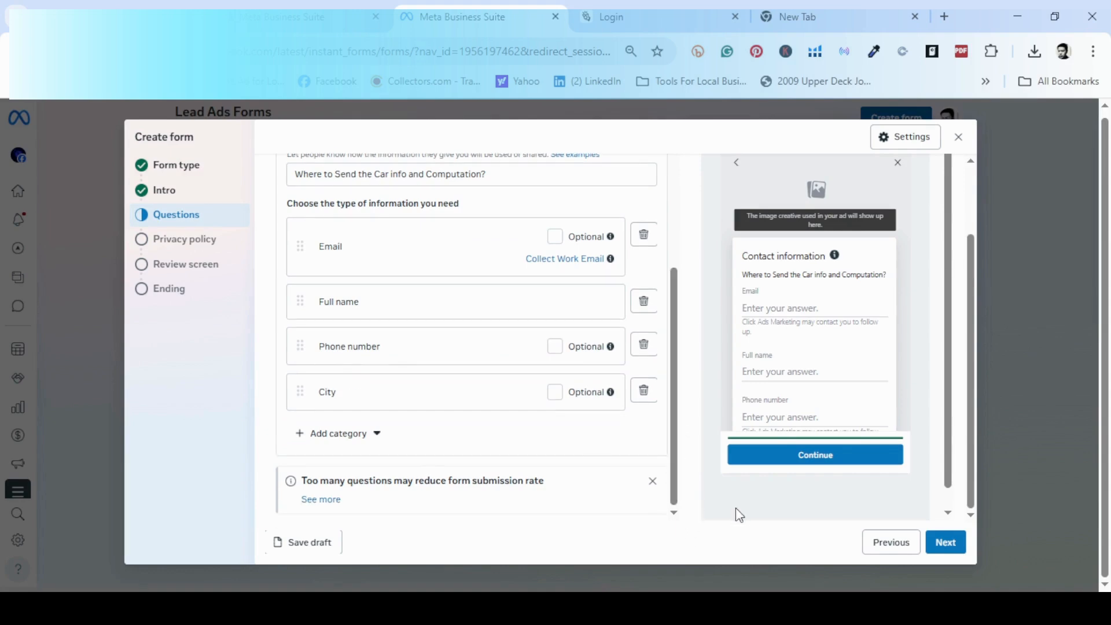
click(951, 538)
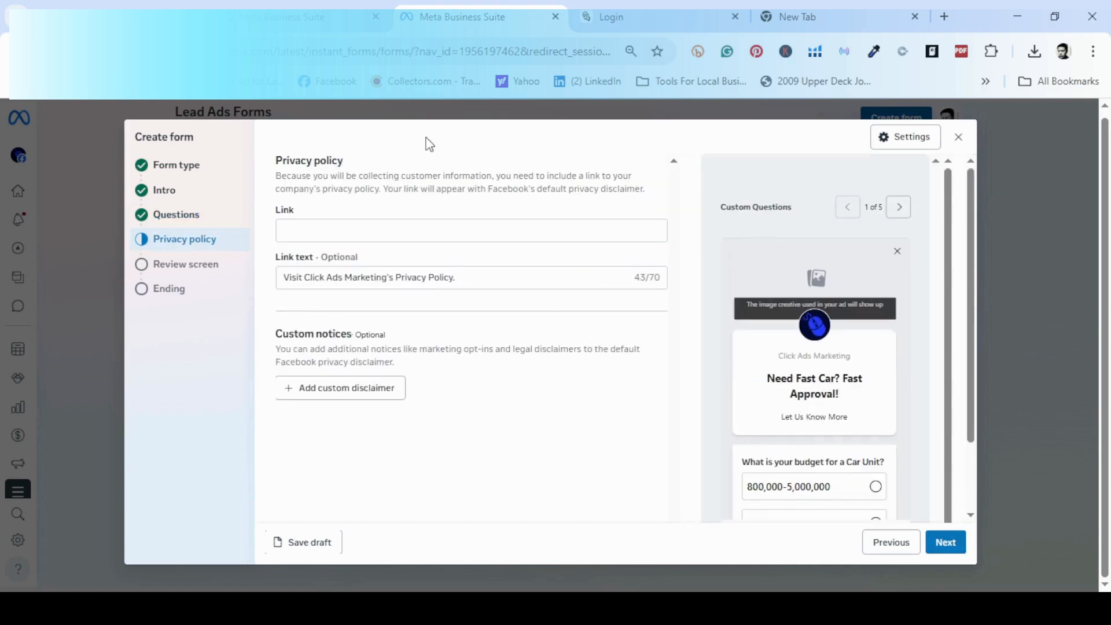
click(457, 234)
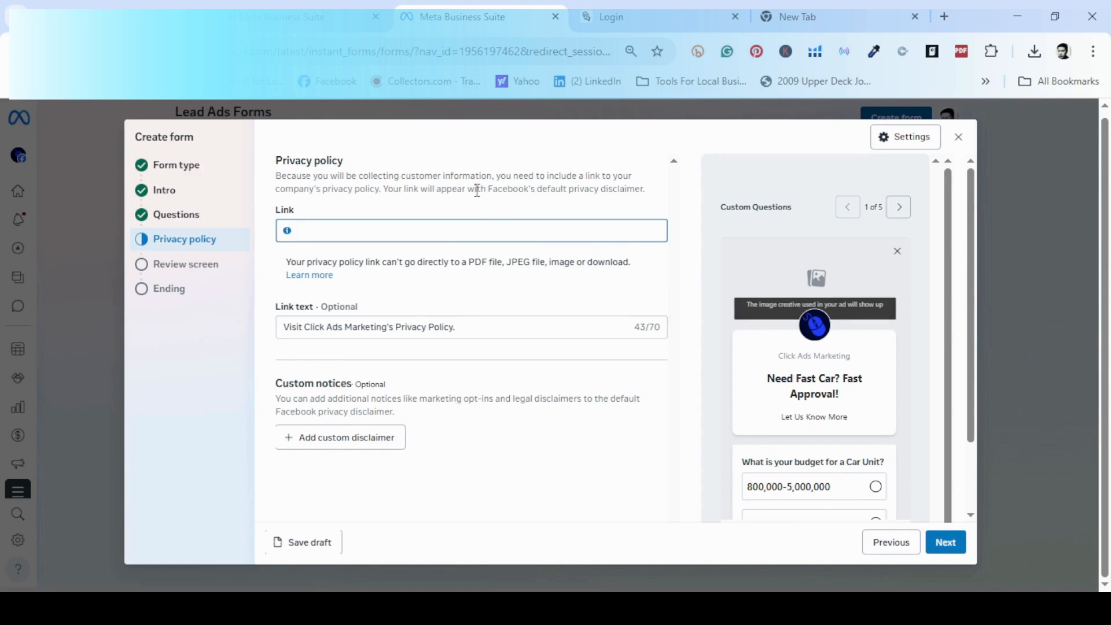
text(https://www.facebook.com/your)
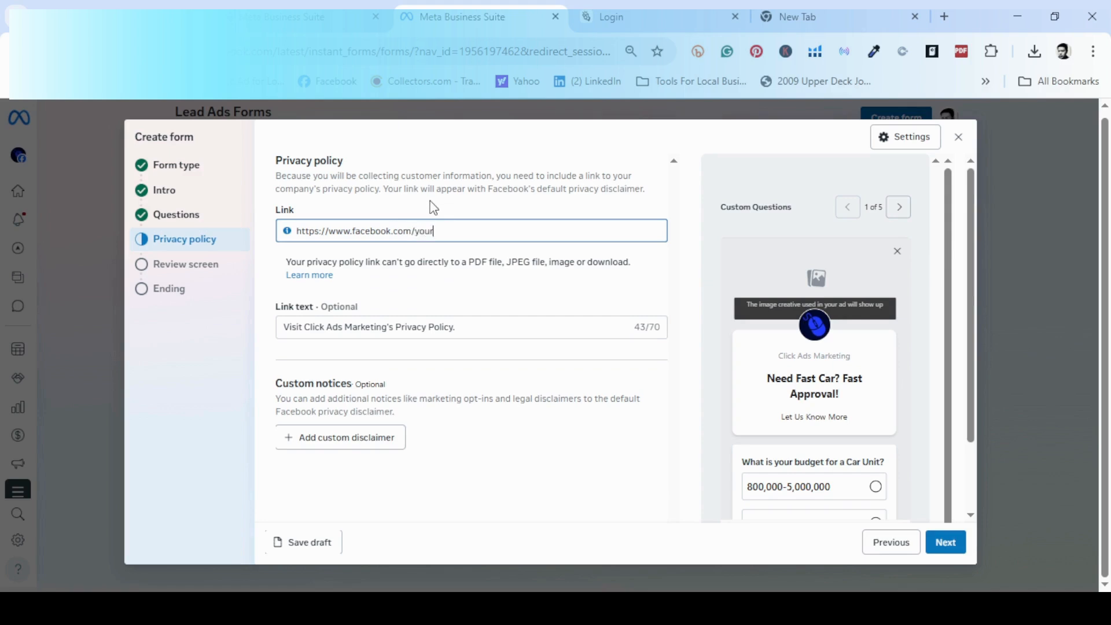
text(fbpage)
click(498, 333)
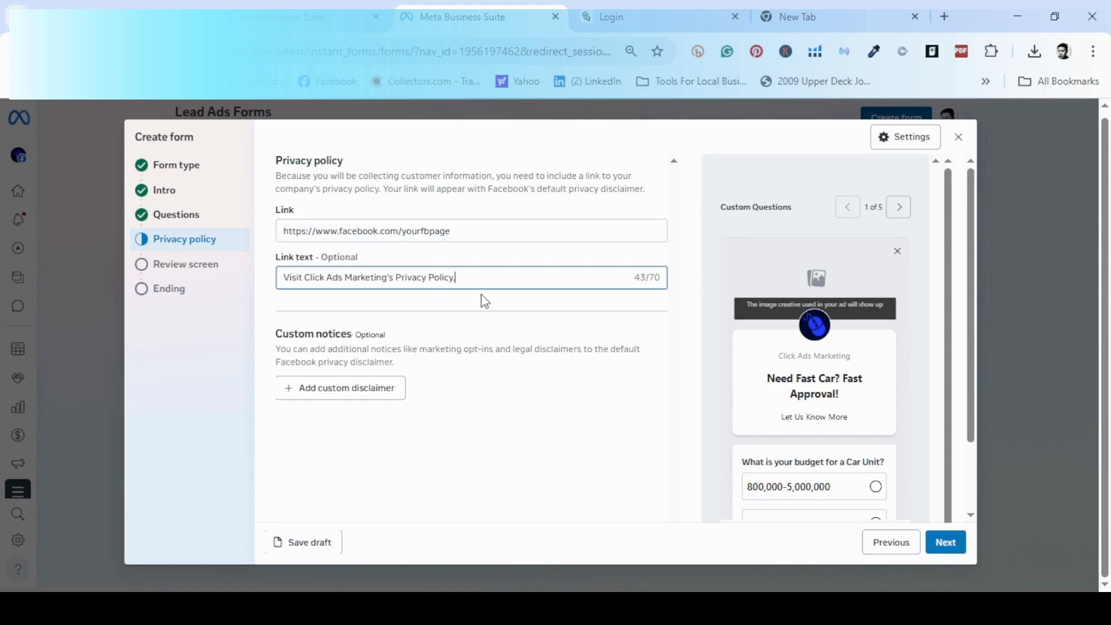
scroll(509, 418, down, 2)
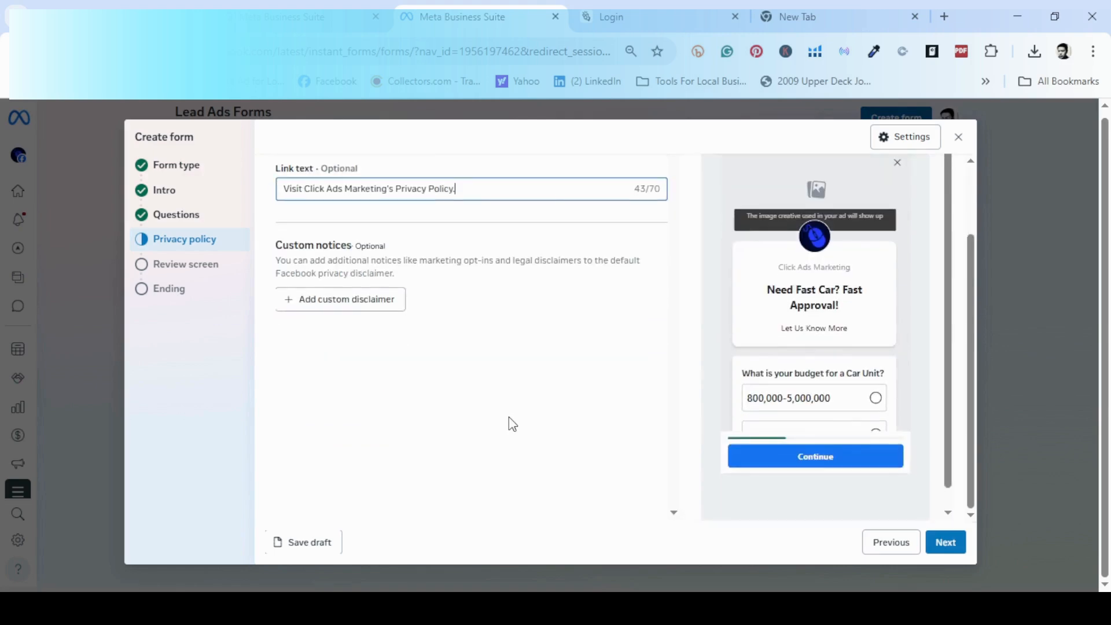
drag(950, 482, 950, 501)
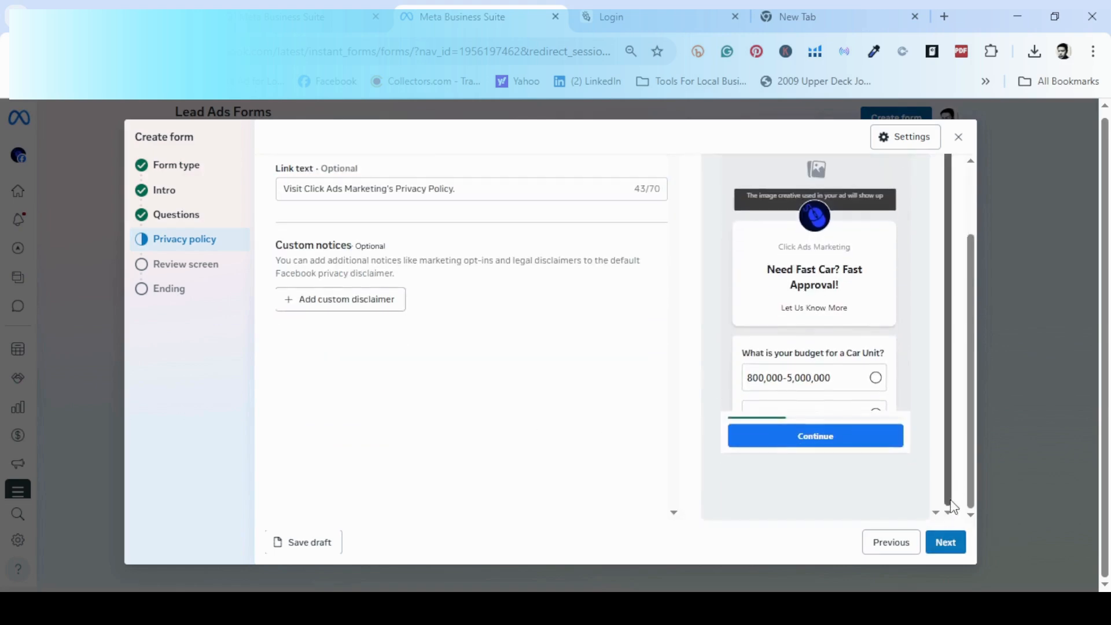
Check the privacy policy link address and link text fields.
click(938, 541)
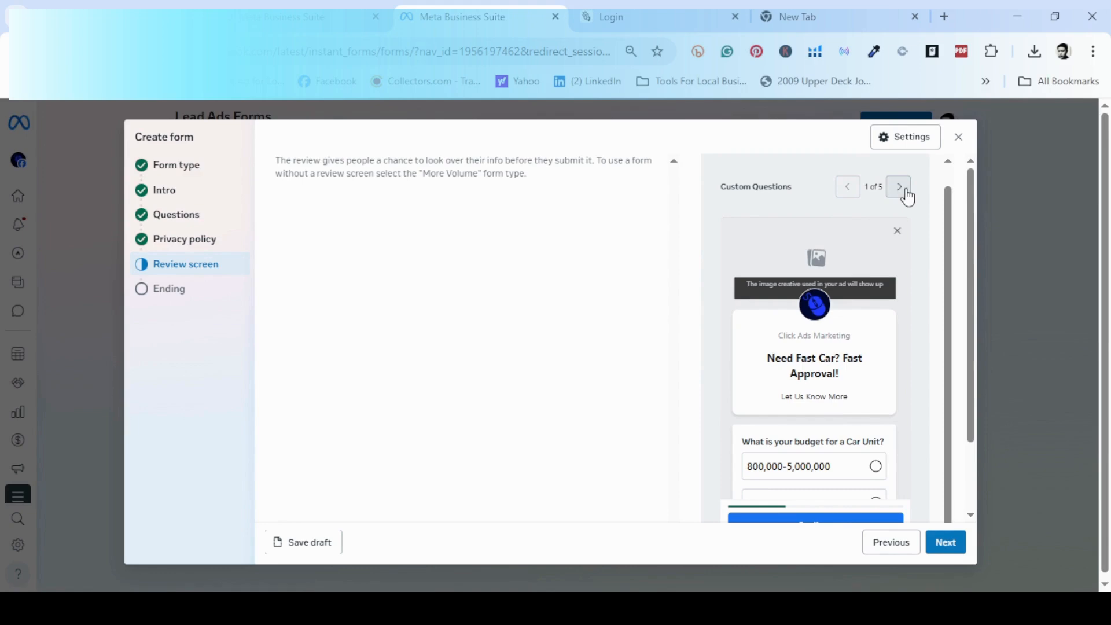
scroll(854, 319, down, 1)
scroll(829, 376, down, 2)
scroll(829, 376, up, 2)
scroll(704, 316, up, 2)
scroll(621, 317, down, 2)
scroll(546, 424, up, 1)
scroll(538, 397, down, 1)
scroll(536, 391, up, 2)
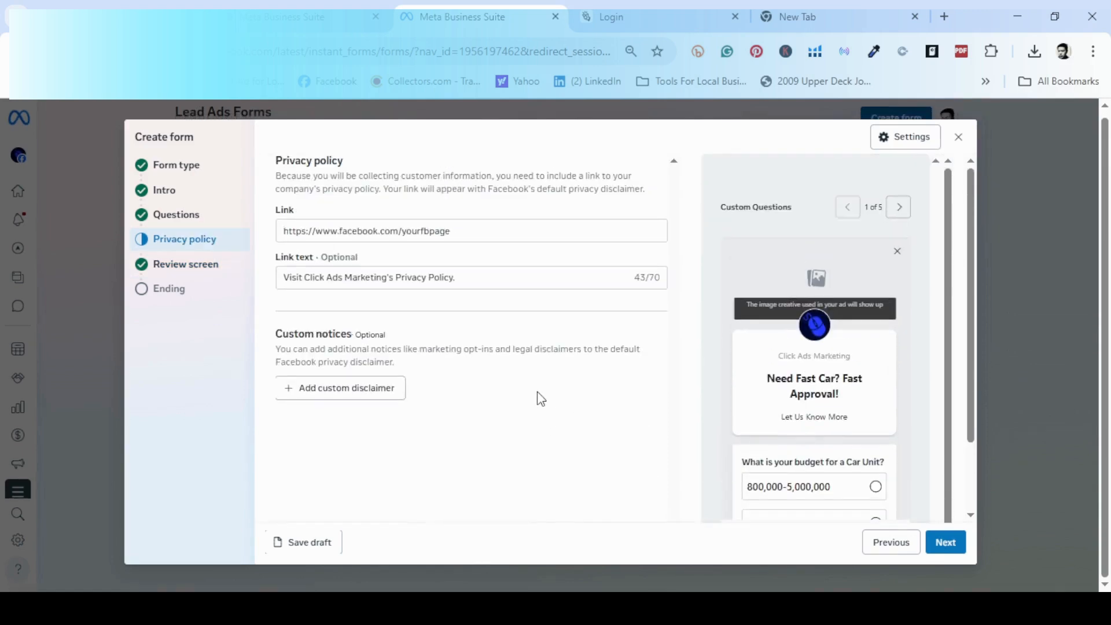
click(520, 278)
click(526, 229)
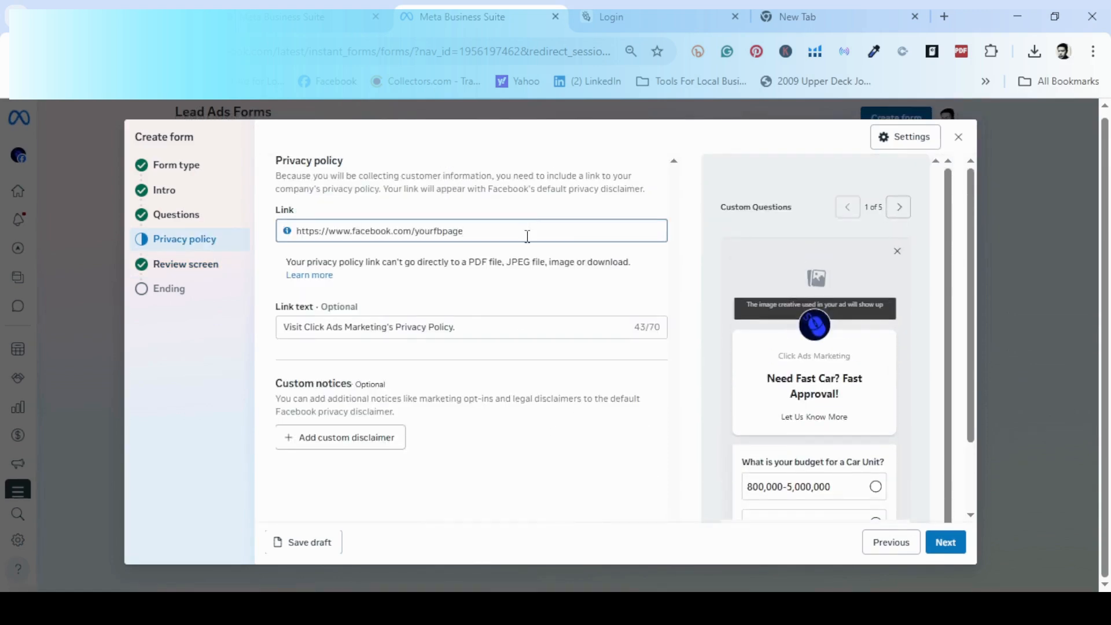
scroll(462, 413, down, 2)
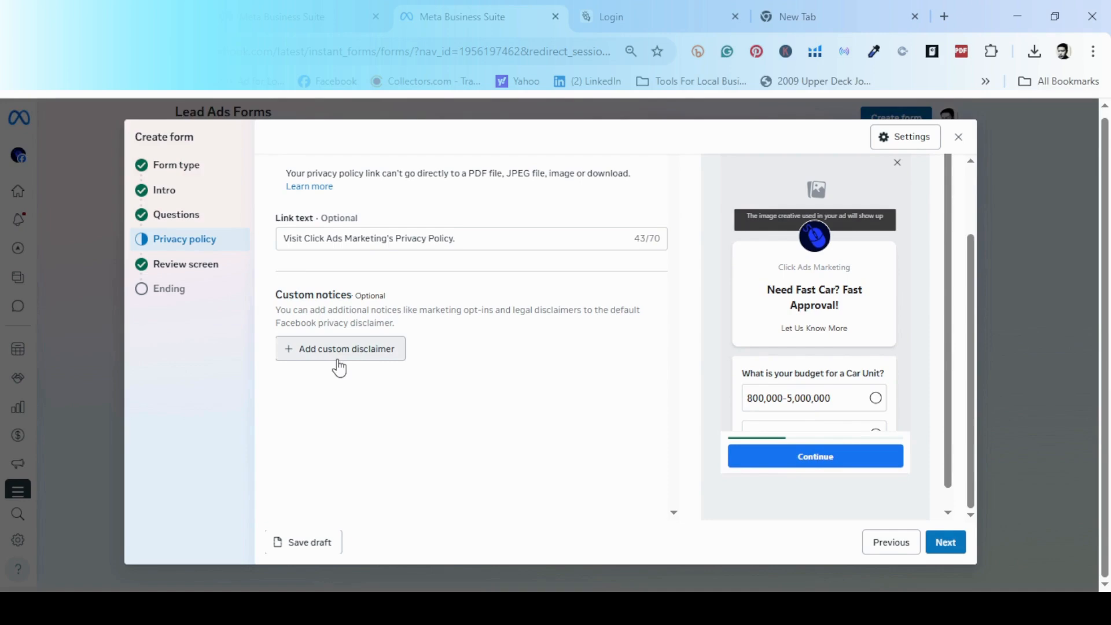
scroll(902, 410, down, 1)
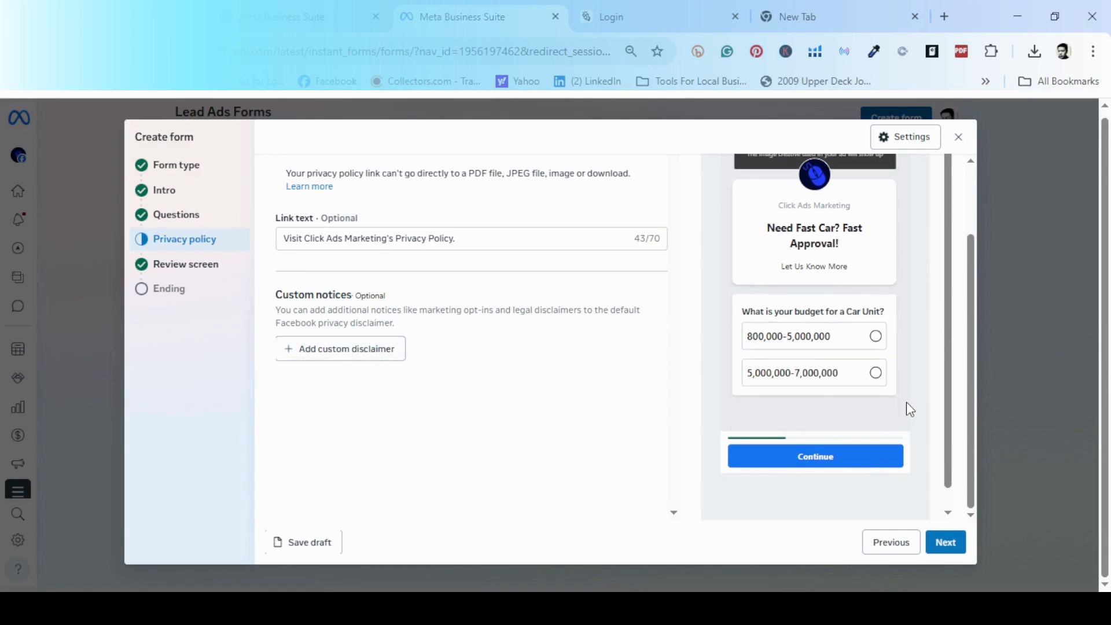
Pass the review screen and move on to the Ending step.
click(949, 545)
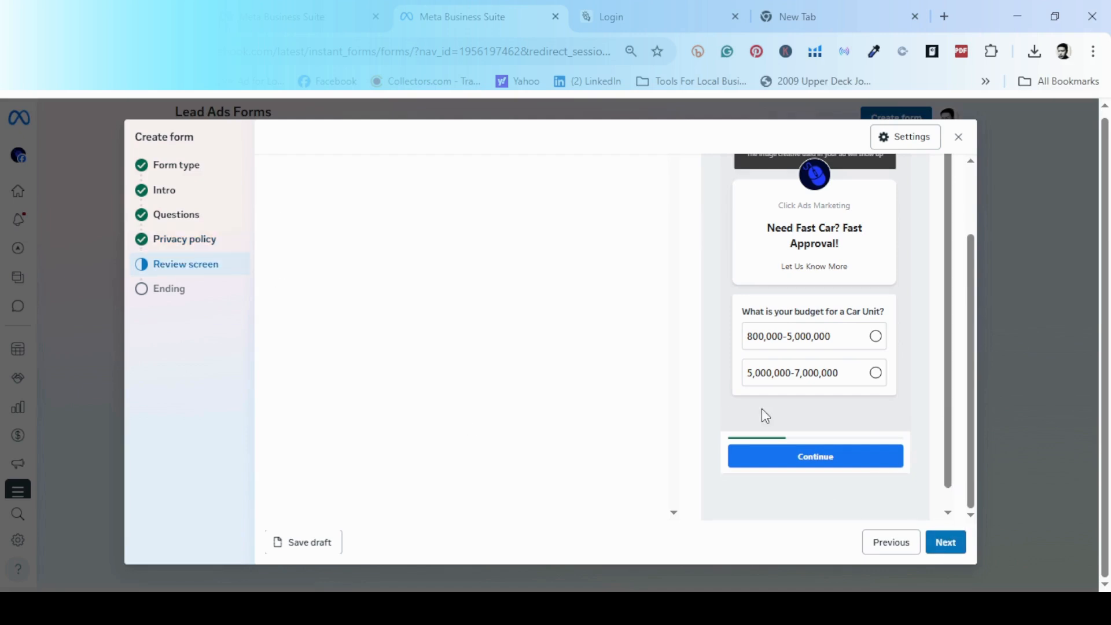
scroll(902, 425, down, 1)
click(944, 542)
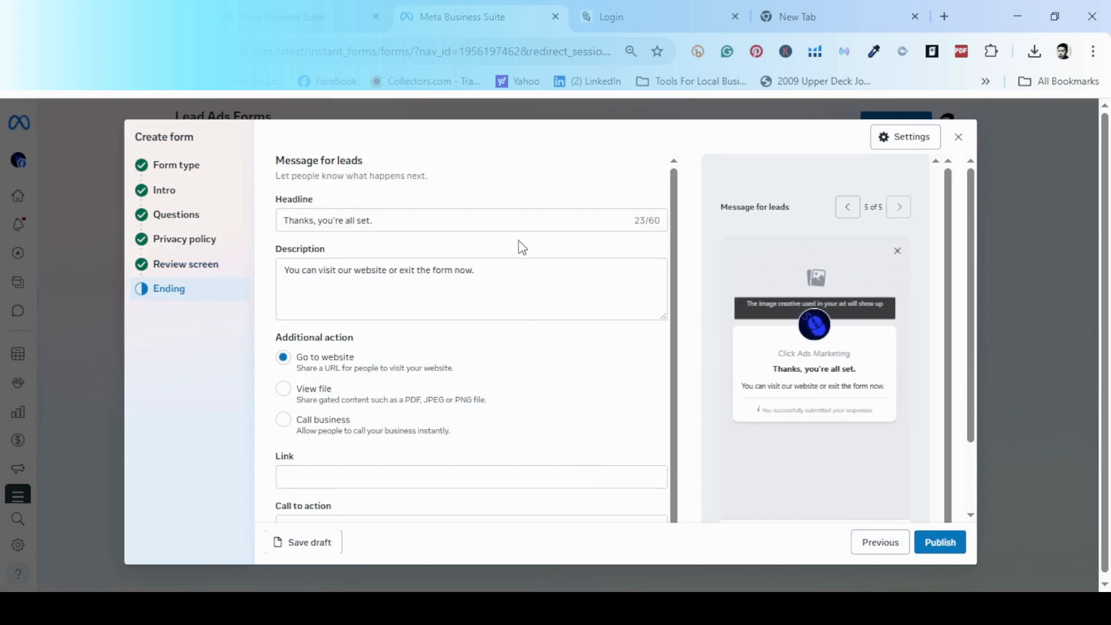
Replace the website wording in the ending description with 'call us at' plus a phone number.
click(529, 217)
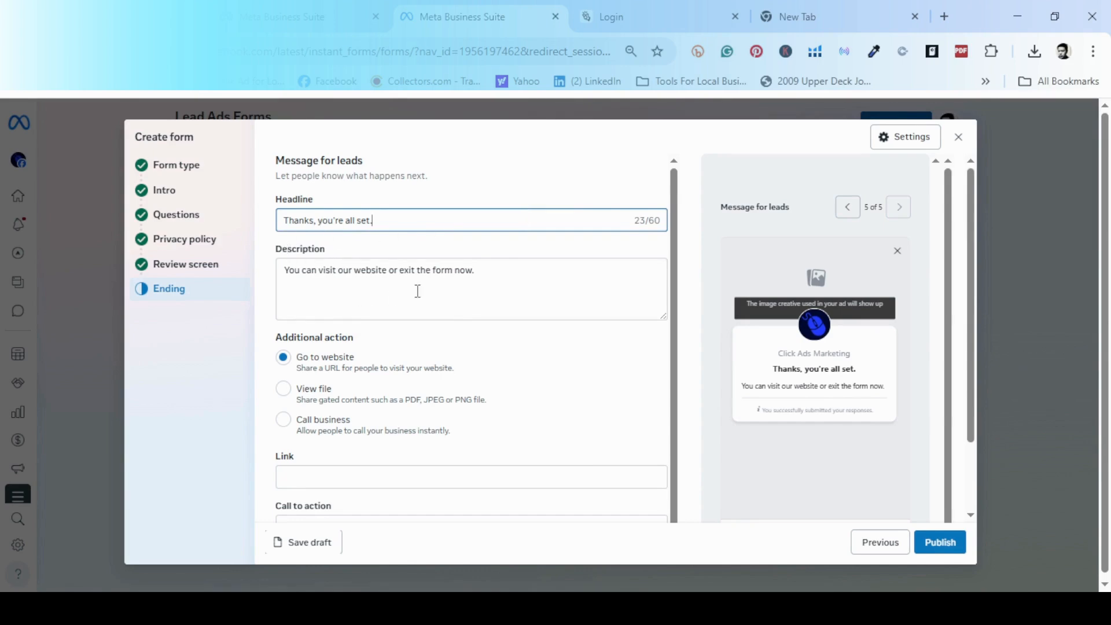
click(504, 280)
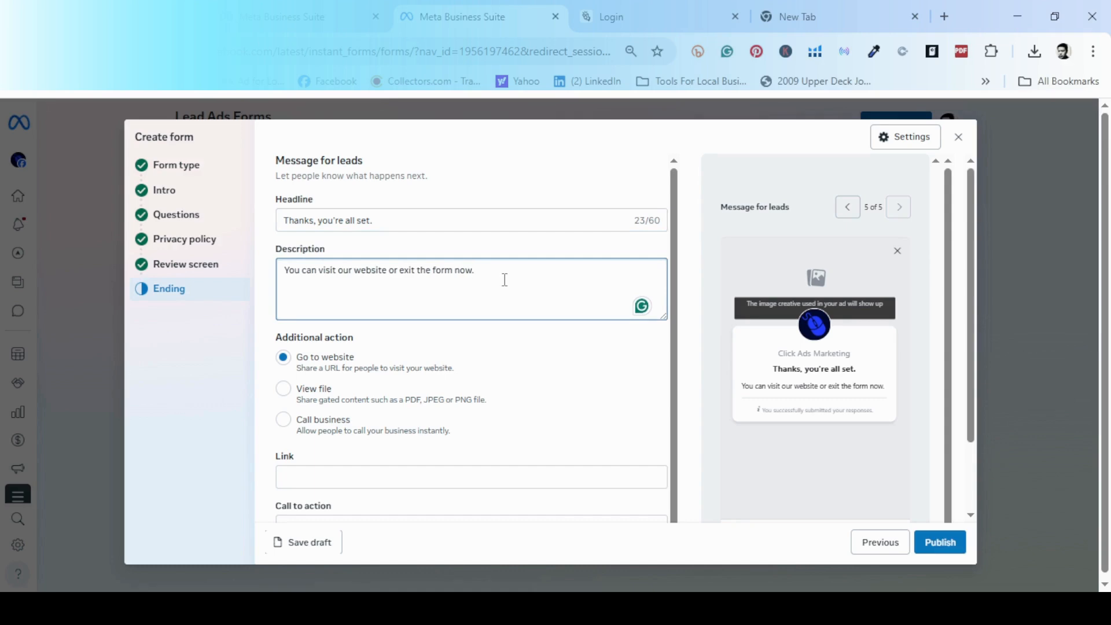
click(387, 271)
key(BackSpace)
key(BackSpace)
key(BackSpace)
key(BackSpace)
key(BackSpace)
key(BackSpace)
key(BackSpace)
key(BackSpace)
key(BackSpace)
key(BackSpace)
key(BackSpace)
key(BackSpace)
key(BackSpace)
key(BackSpace)
key(BackSpace)
key(BackSpace)
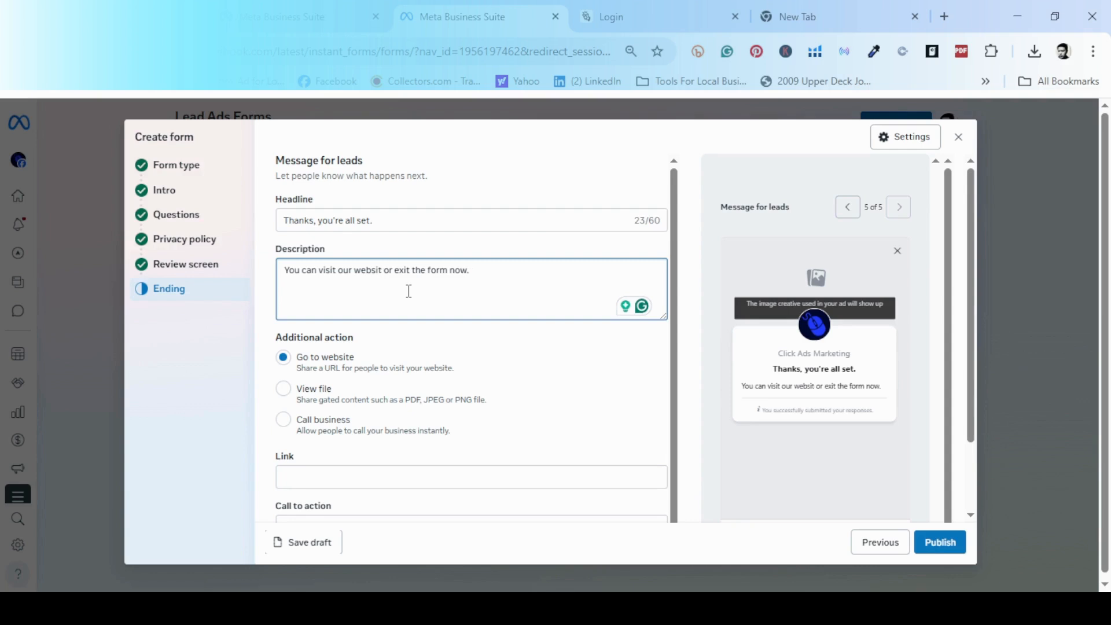
key(BackSpace)
text(call me)
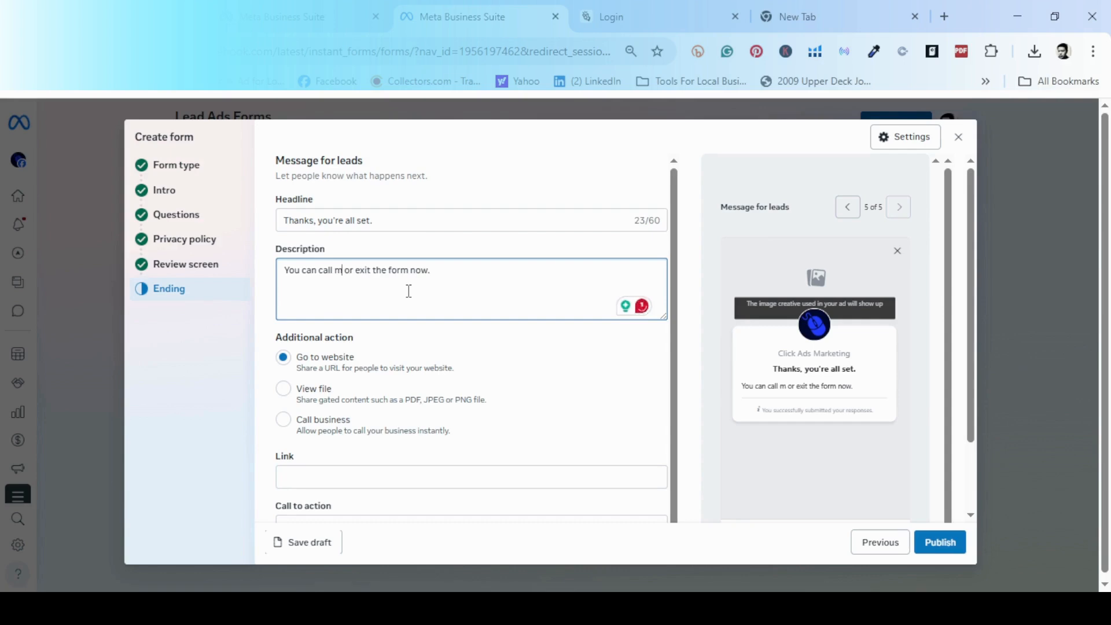
key(BackSpace)
key(BackSpace)
key(BackSpace)
text(us at)
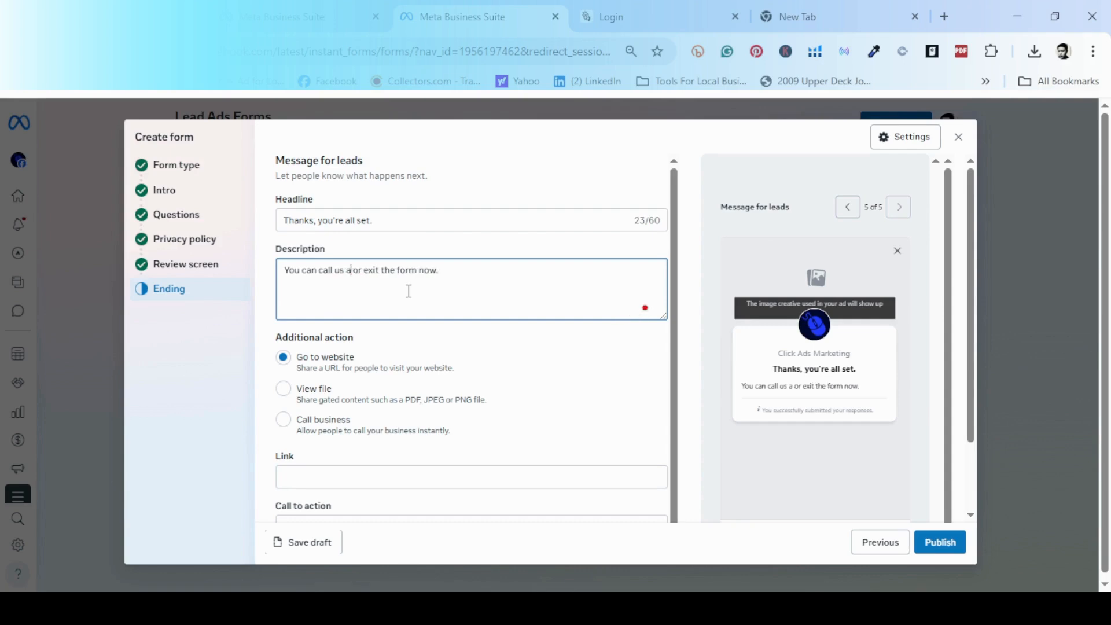
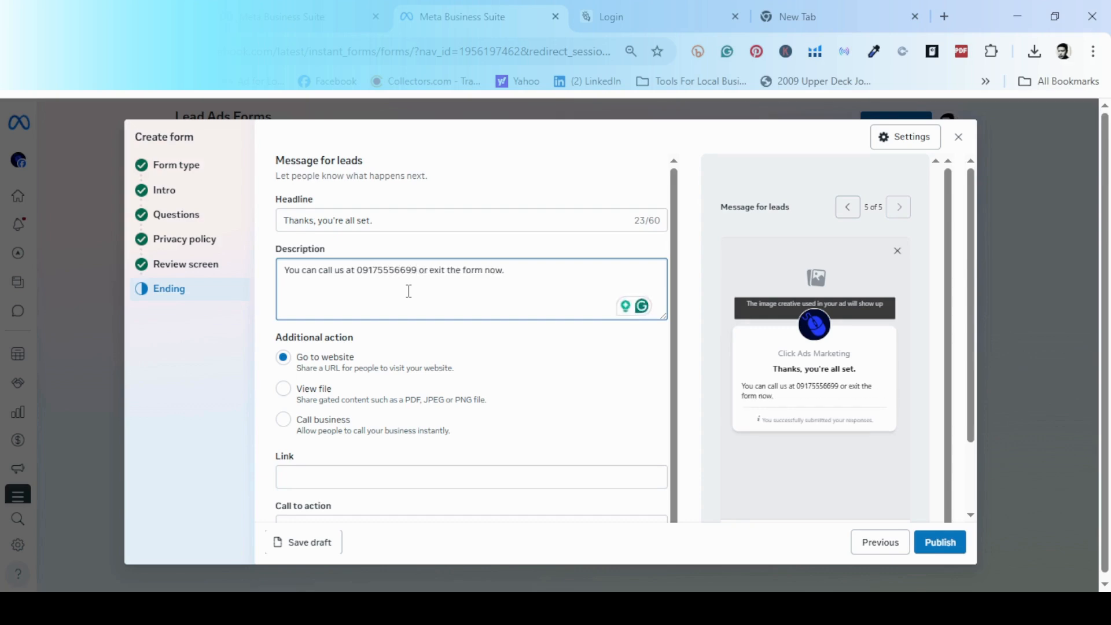
Finish the ending description with 'message me in my Facebook Page'.
key(Delete)
key(Delete)
key(Delete)
key(Delete)
key(Delete)
key(Delete)
key(Delete)
key(Delete)
key(Delete)
key(Delete)
key(Delete)
key(Delete)
key(Delete)
key(Delete)
key(Delete)
key(Delete)
key(Delete)
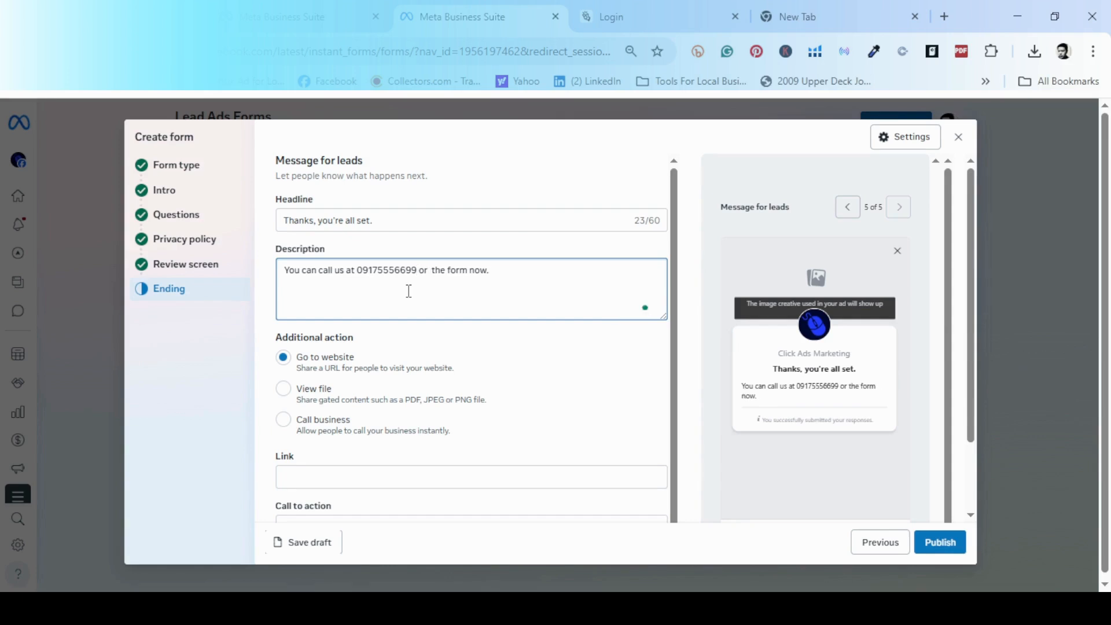
text(message)
text( me in my)
text( Gac)
key(BackSpace)
key(BackSpace)
key(BackSpace)
text(Face)
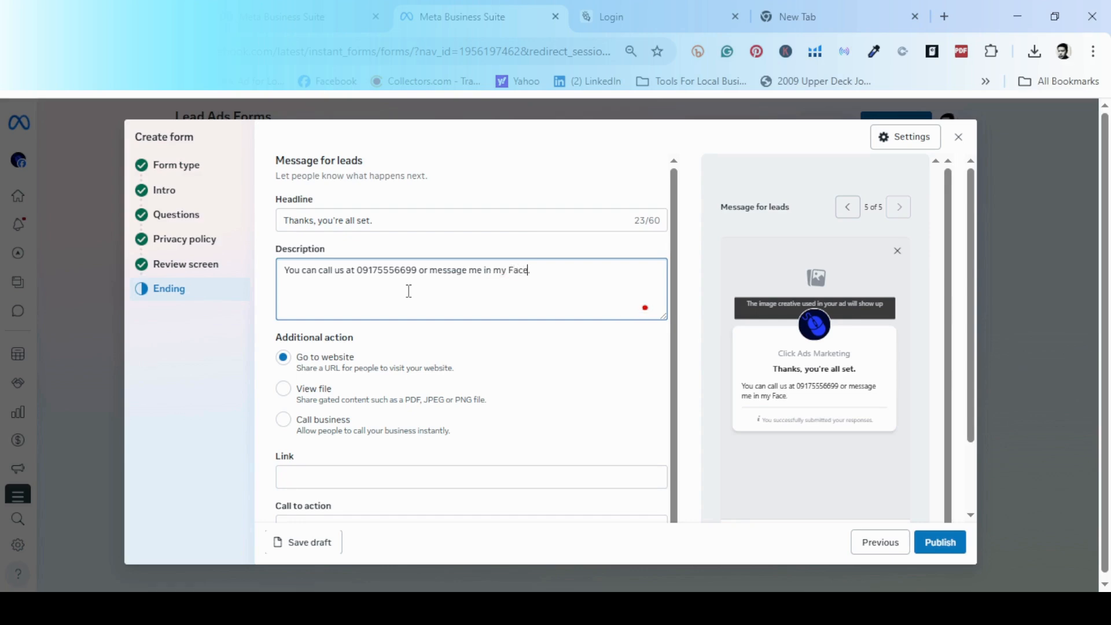
text(book Page.)
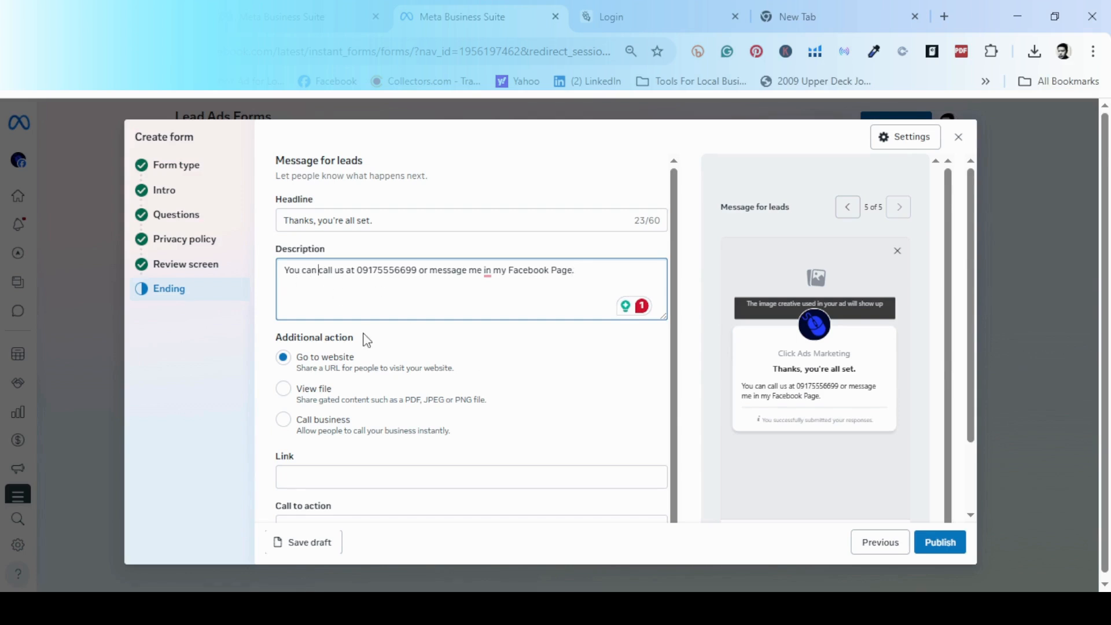
key(Home)
scroll(479, 405, down, 1)
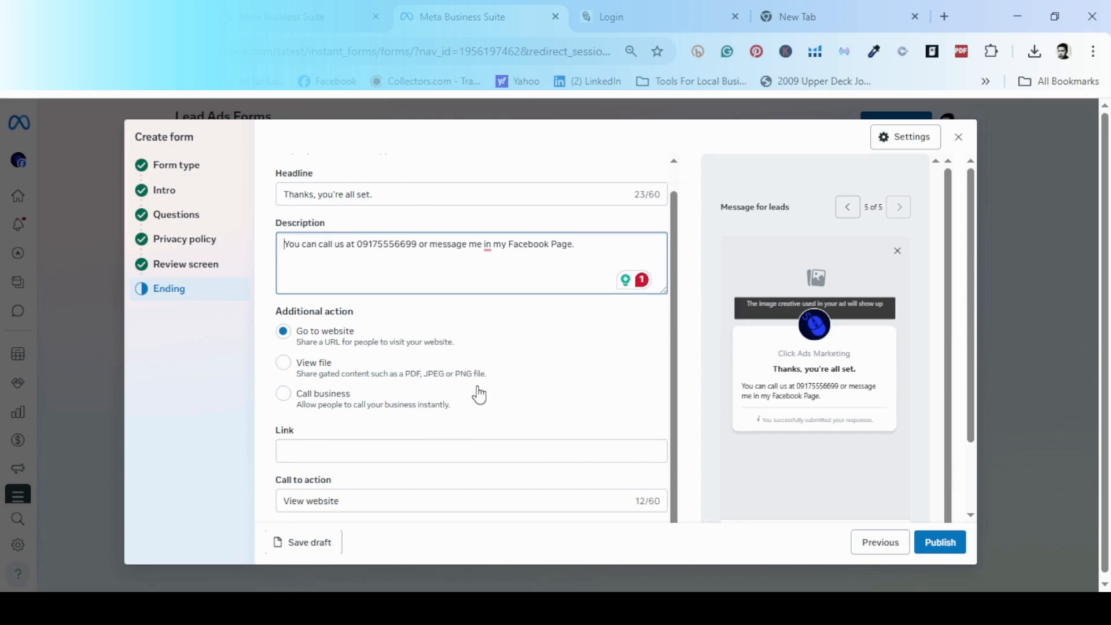
scroll(317, 388, down, 3)
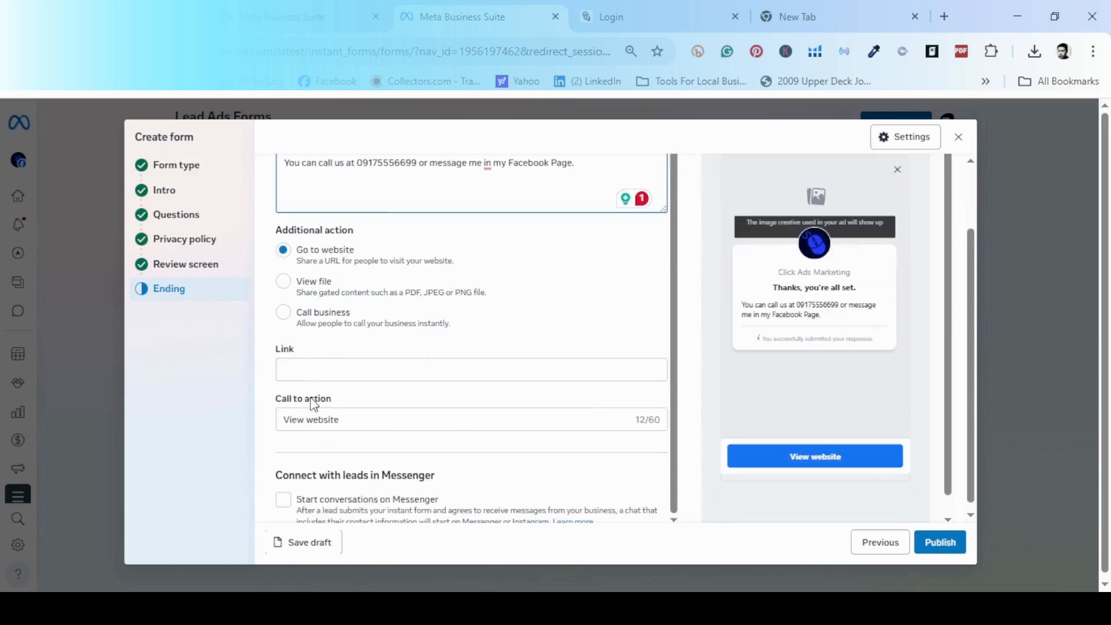
Enter the ending's website link, ending it with 'yourfbpage'.
click(316, 365)
text(http)
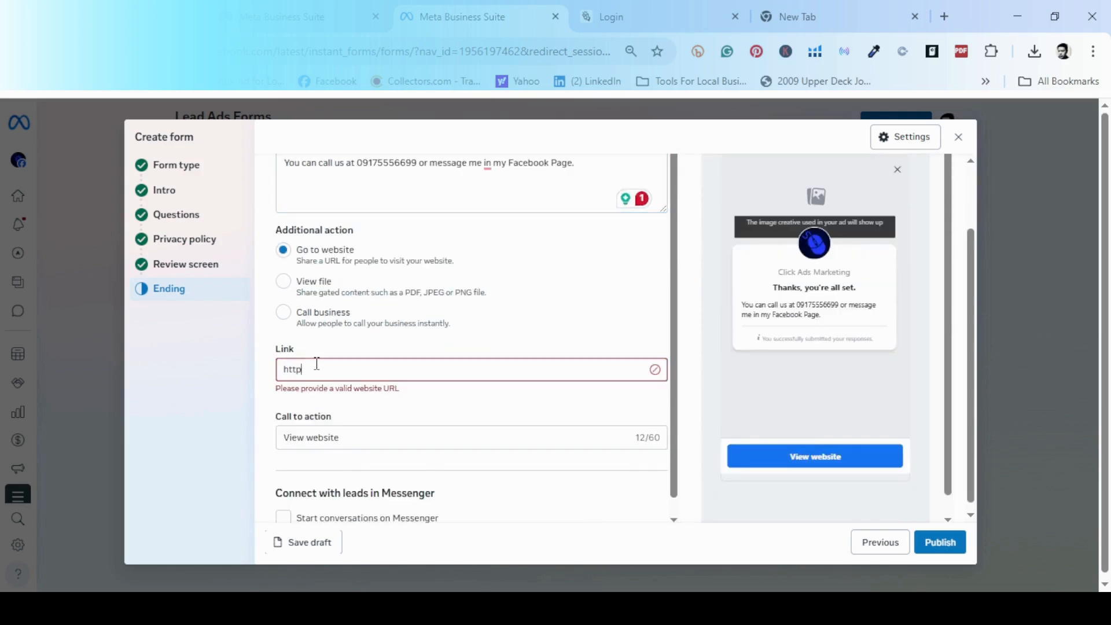
text(s:www)
text(//)
text(.facebook)
text(.com)
text(/fbyou)
key(BackSpace)
key(BackSpace)
key(BackSpace)
key(BackSpace)
text(yourfbpage)
click(474, 427)
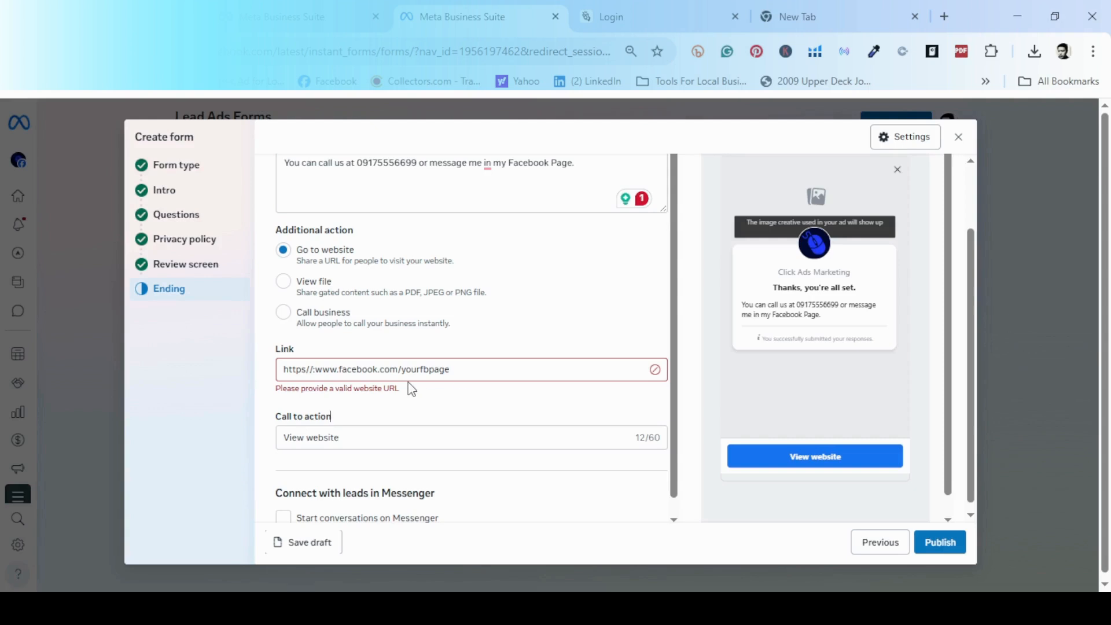
click(329, 373)
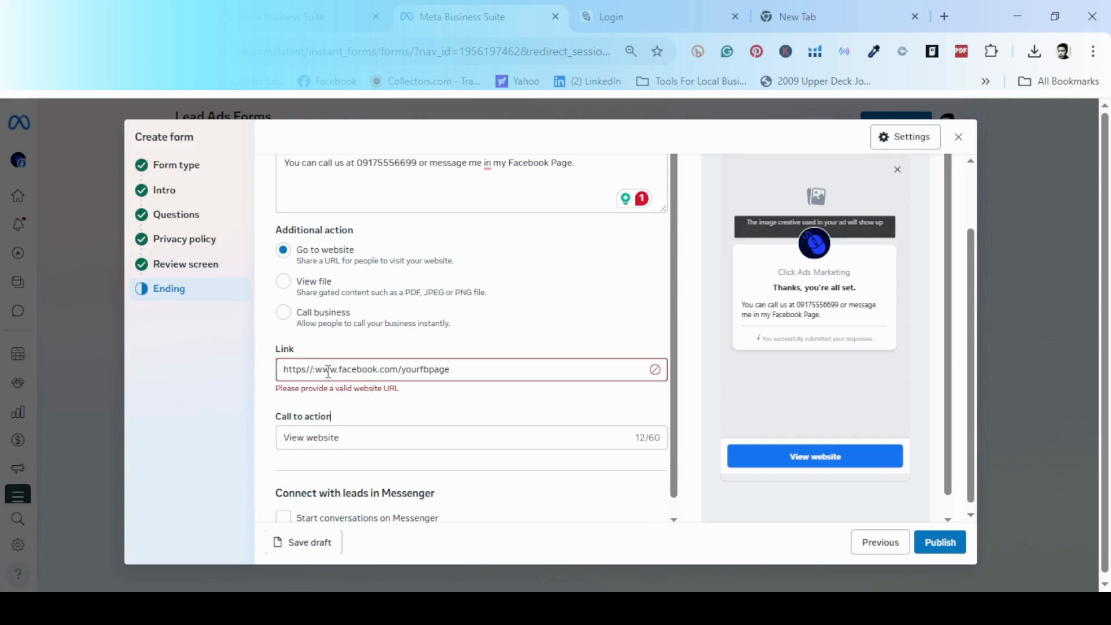
key(Left)
key(Left)
text(;)
key(Right)
key(Delete)
click(308, 369)
key(Delete)
text(:)
click(322, 400)
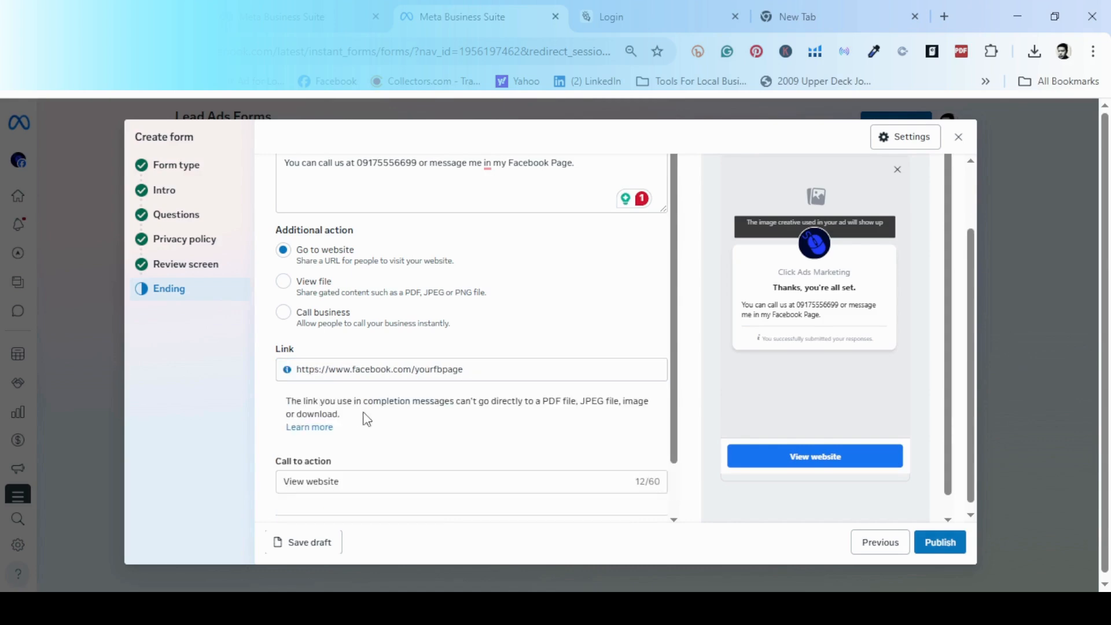
scroll(405, 416, down, 1)
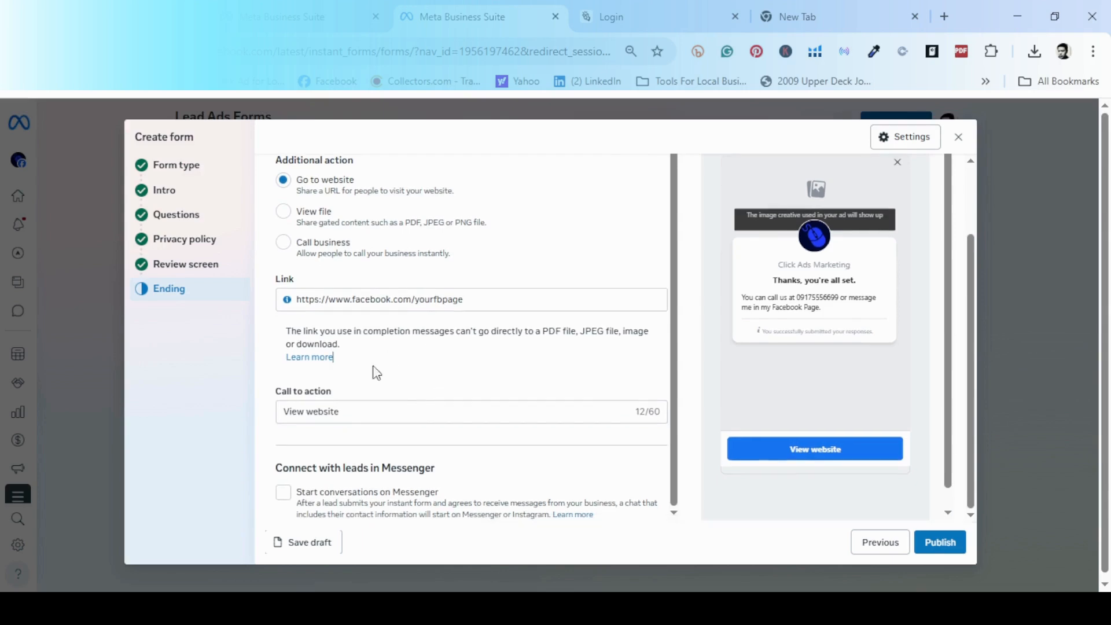
Change the call-to-action button text from View website to 'Send Message'.
click(347, 410)
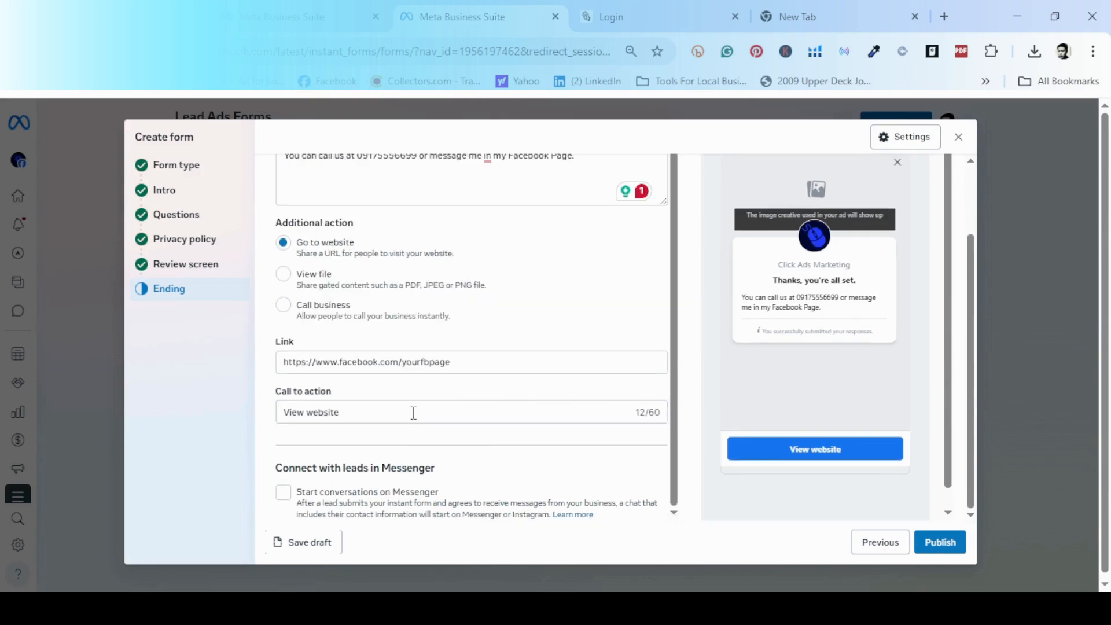
key(BackSpace)
key(BackSpace)
key(BackSpace)
key(BackSpace)
key(BackSpace)
key(BackSpace)
key(BackSpace)
key(BackSpace)
key(BackSpace)
key(BackSpace)
key(BackSpace)
key(BackSpace)
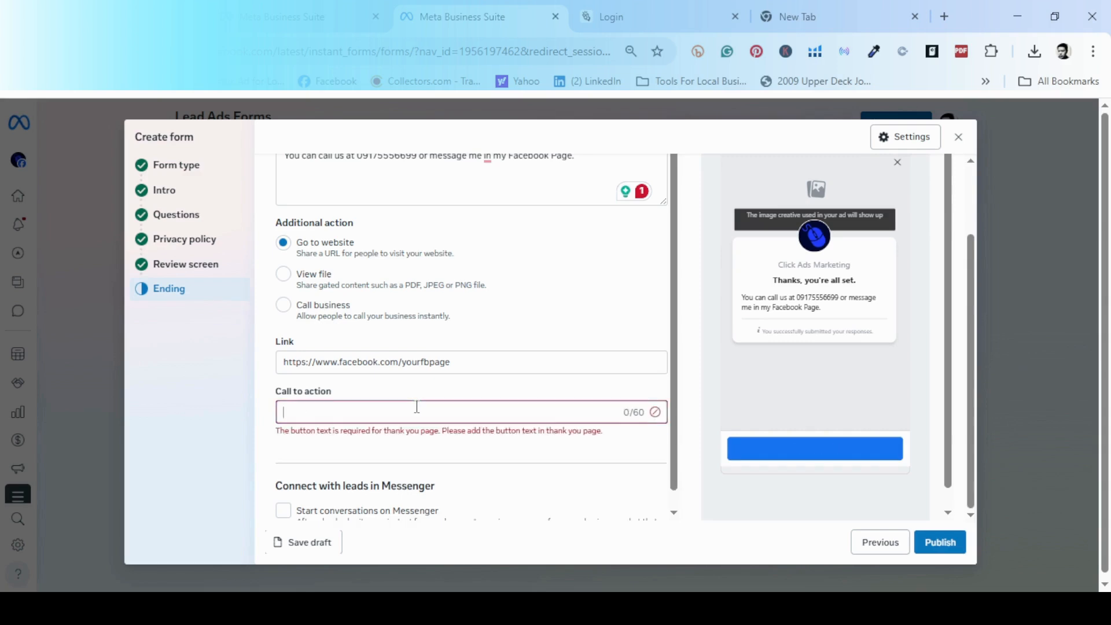
text(Send Message)
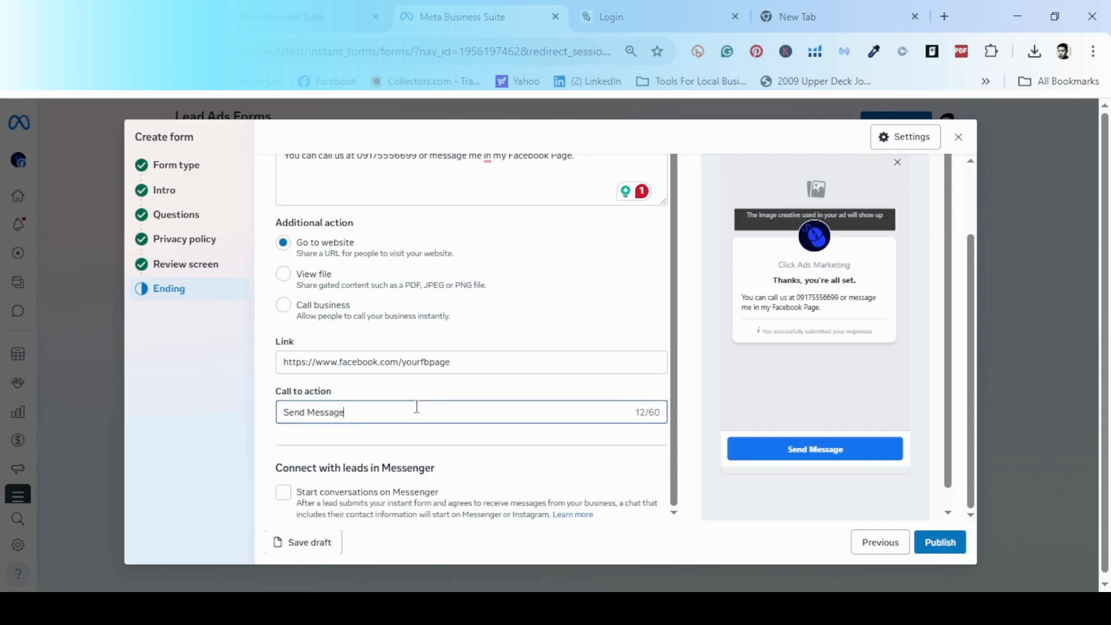
click(562, 476)
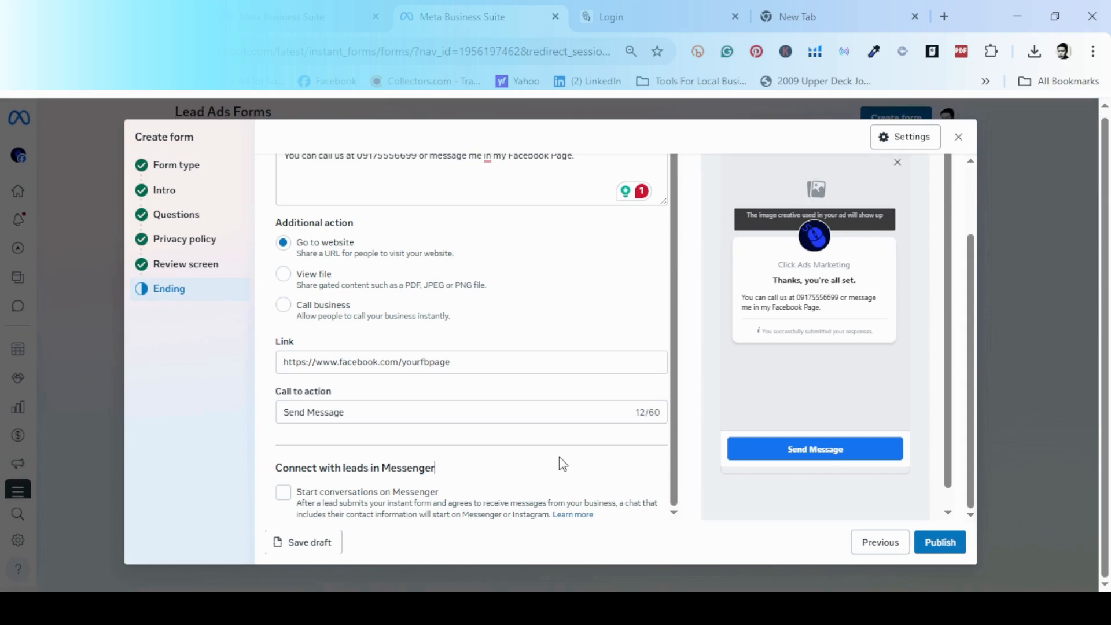
Turn on 'Start conversations on Messenger' so leads get a Messenger conversation.
click(283, 491)
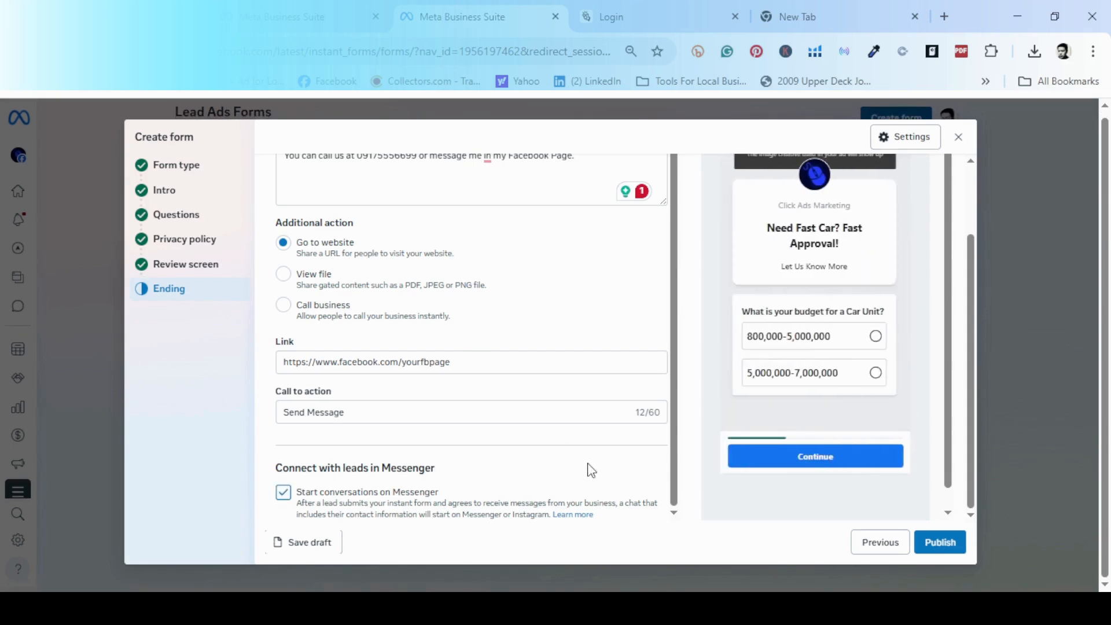
scroll(588, 469, up, 1)
scroll(588, 468, down, 1)
scroll(588, 469, up, 1)
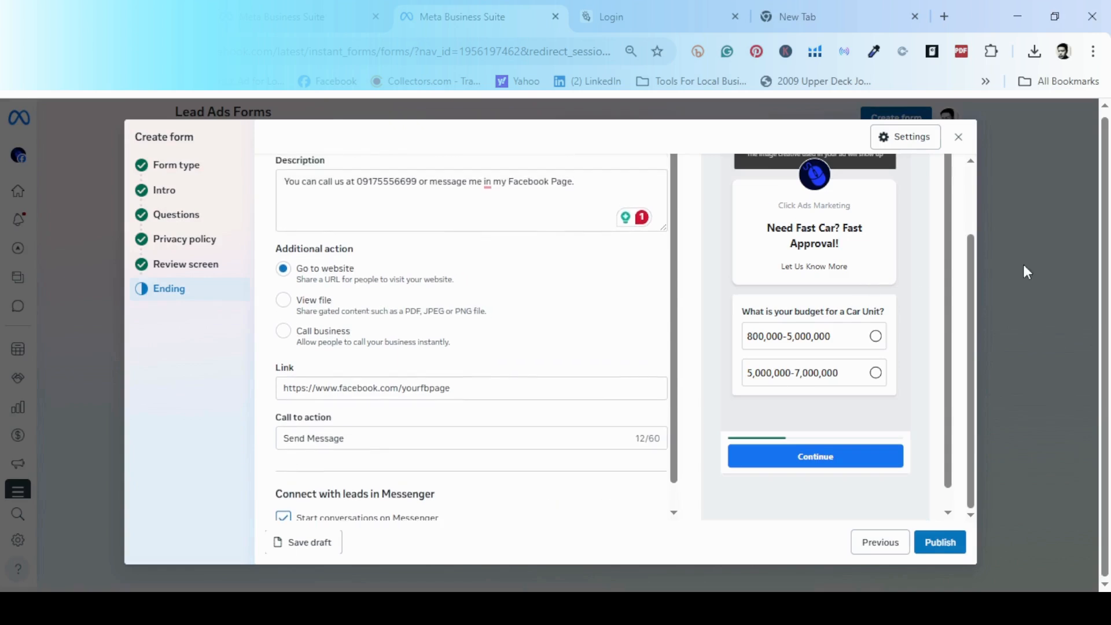
scroll(846, 343, up, 2)
scroll(846, 341, down, 2)
scroll(483, 442, down, 1)
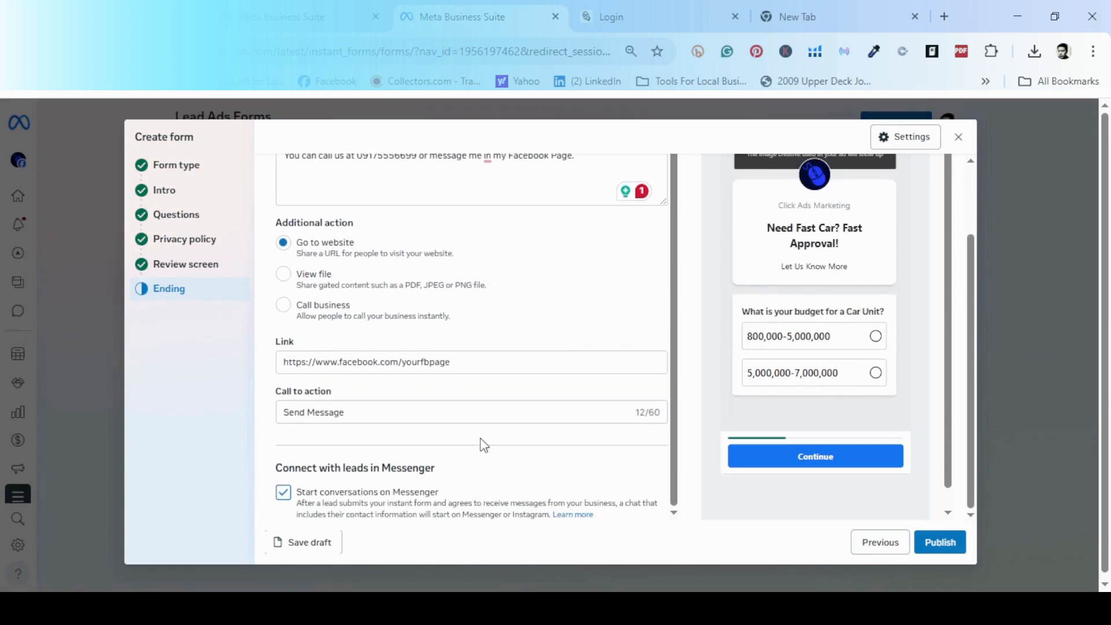
click(283, 492)
scroll(842, 385, up, 2)
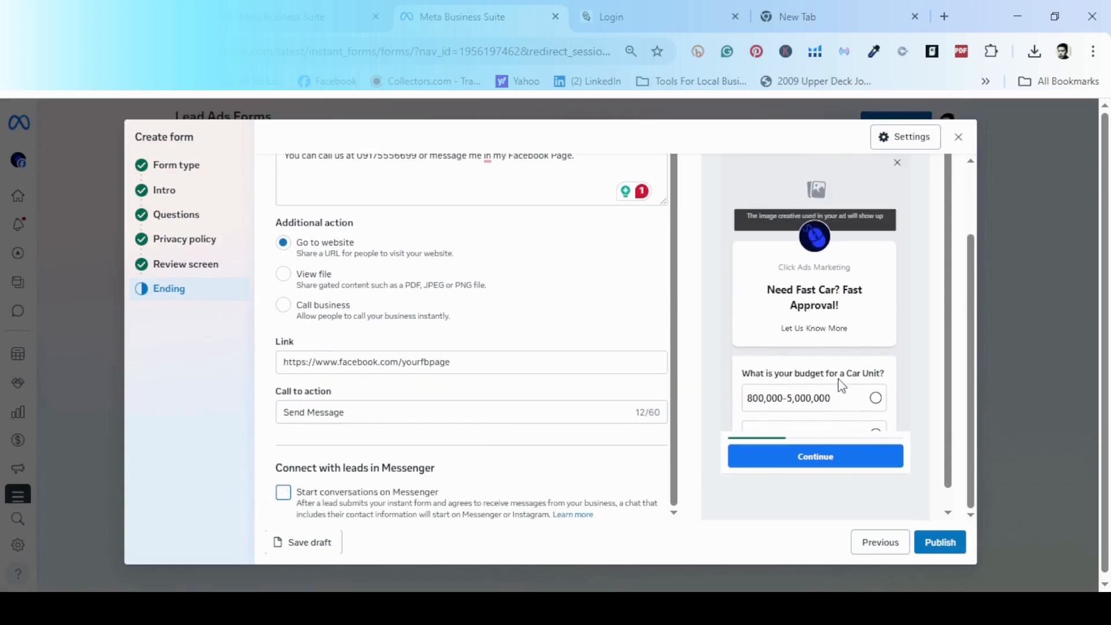
scroll(842, 386, down, 2)
click(286, 495)
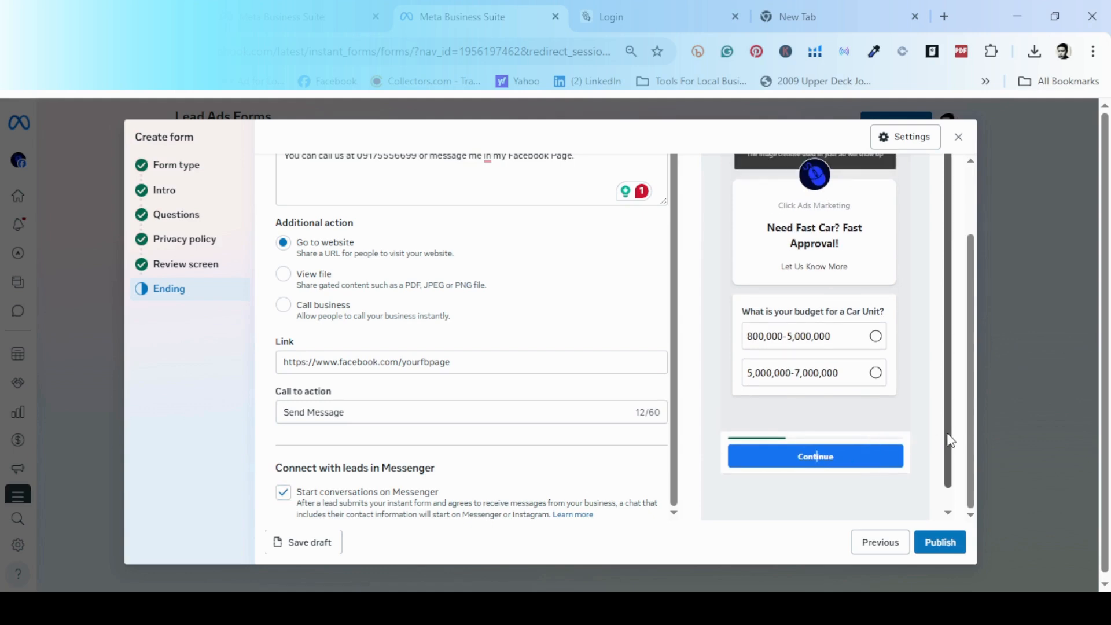
scroll(951, 444, down, 1)
Scroll through the Ending step to review its Additional action options.
drag(972, 458, 968, 251)
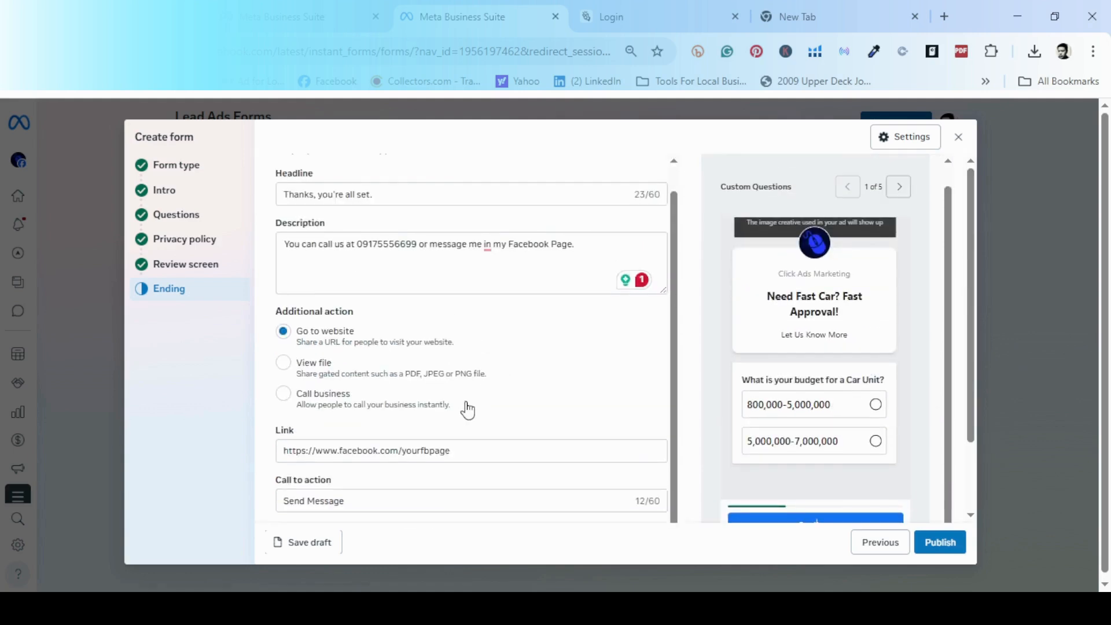
scroll(457, 415, up, 1)
scroll(459, 414, down, 2)
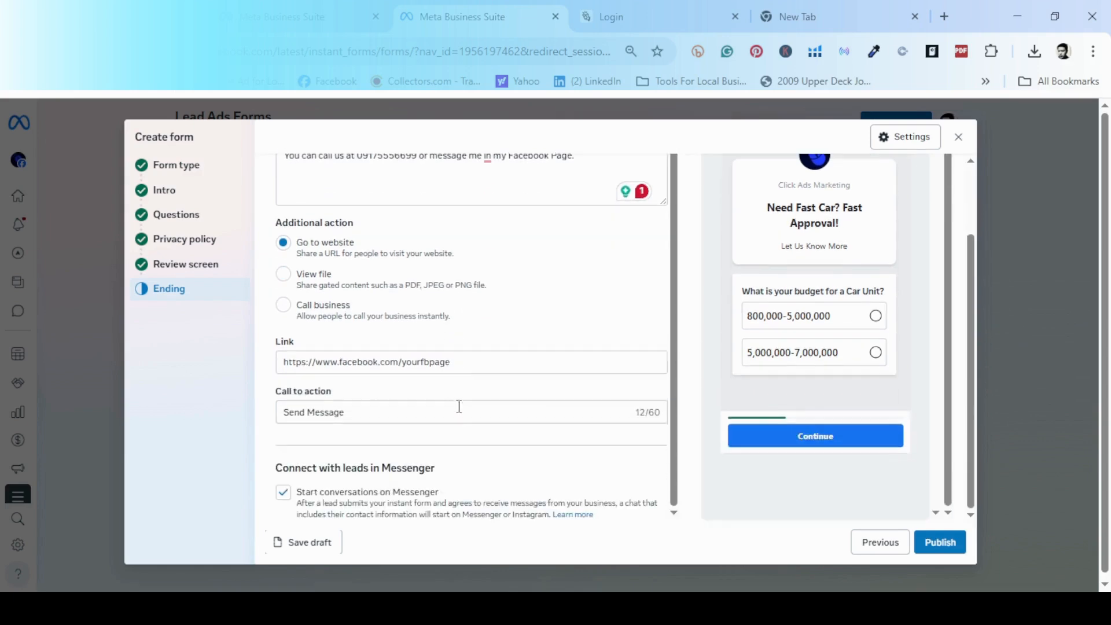
scroll(437, 467, up, 1)
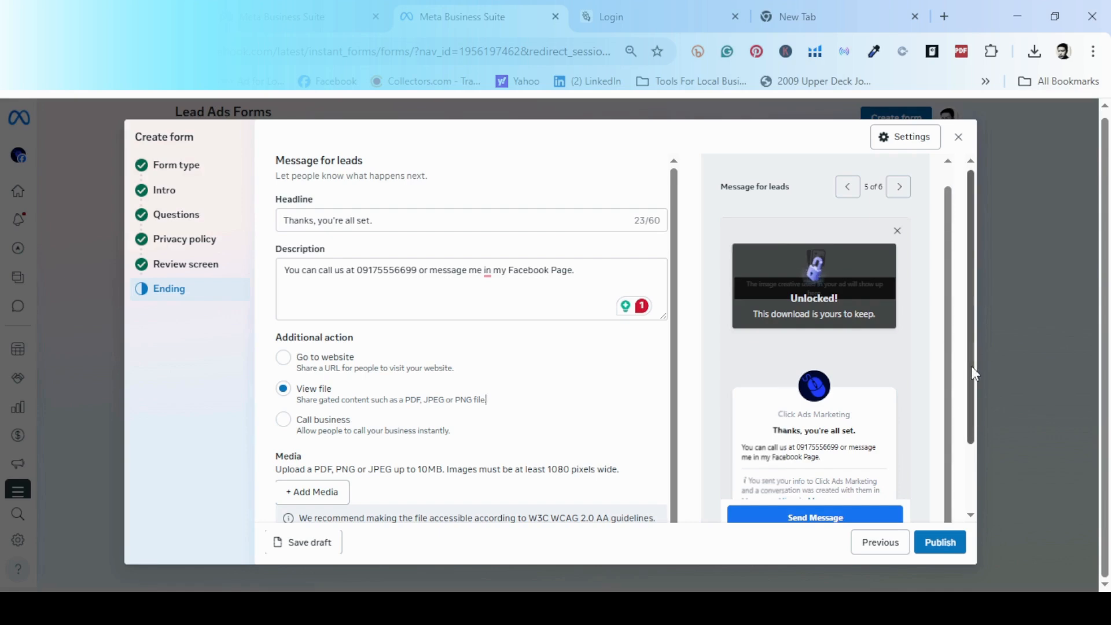
scroll(972, 355, down, 2)
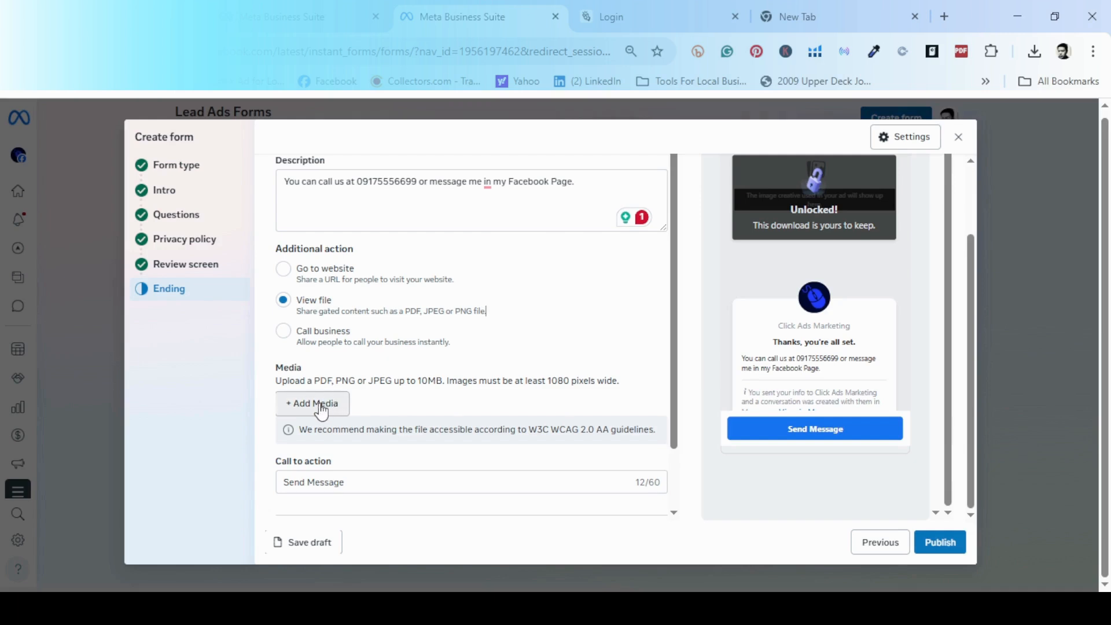
scroll(925, 362, up, 1)
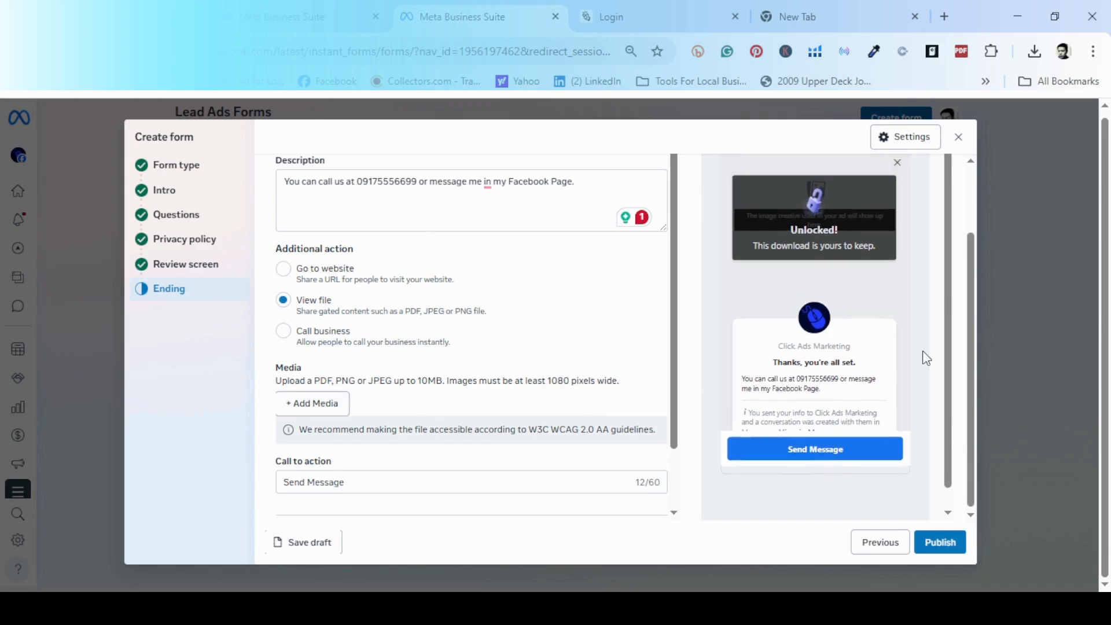
scroll(925, 324, up, 3)
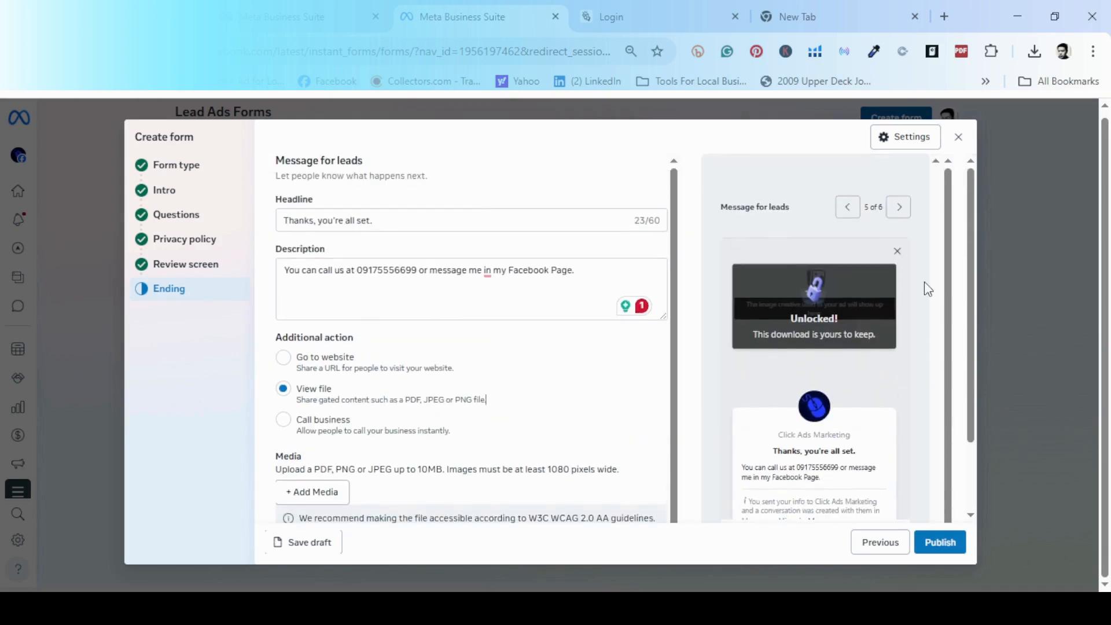
click(849, 209)
click(849, 210)
click(849, 209)
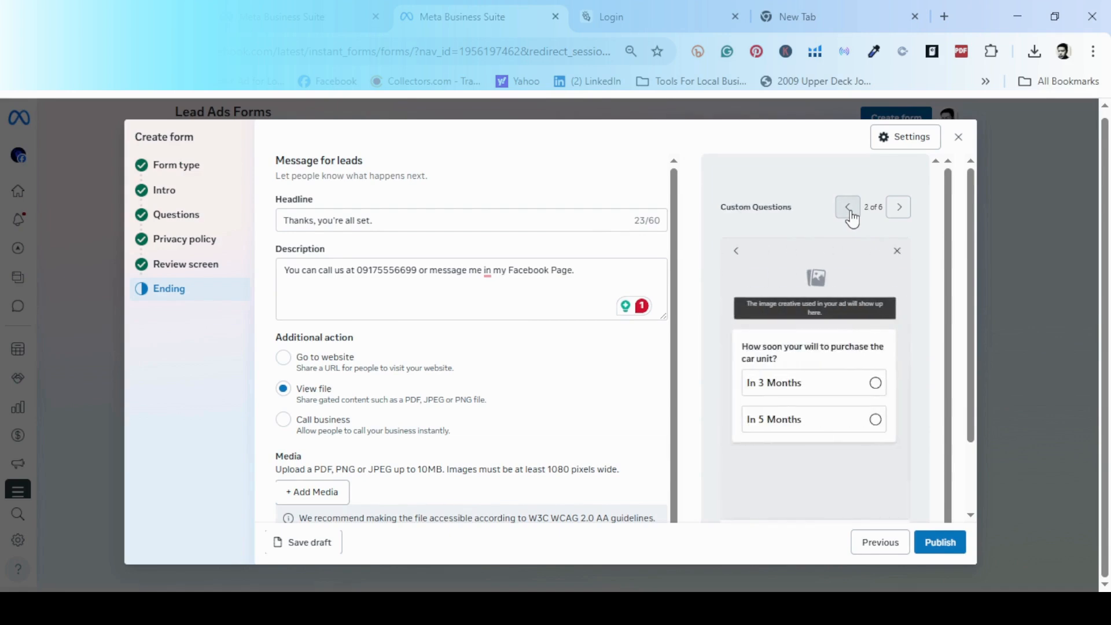
click(848, 210)
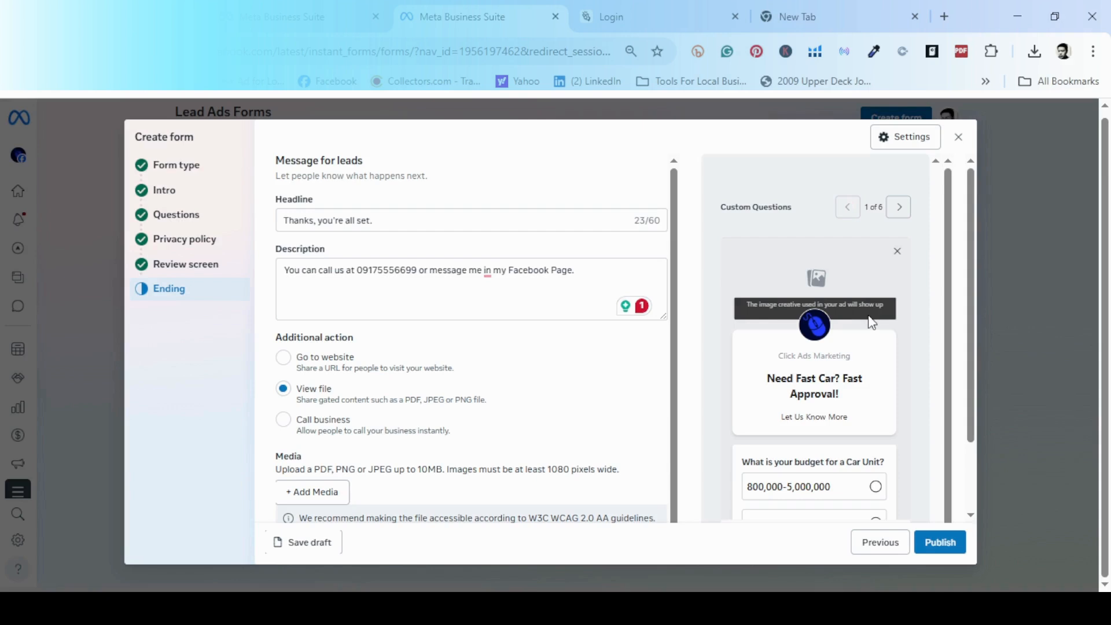
scroll(870, 322, down, 1)
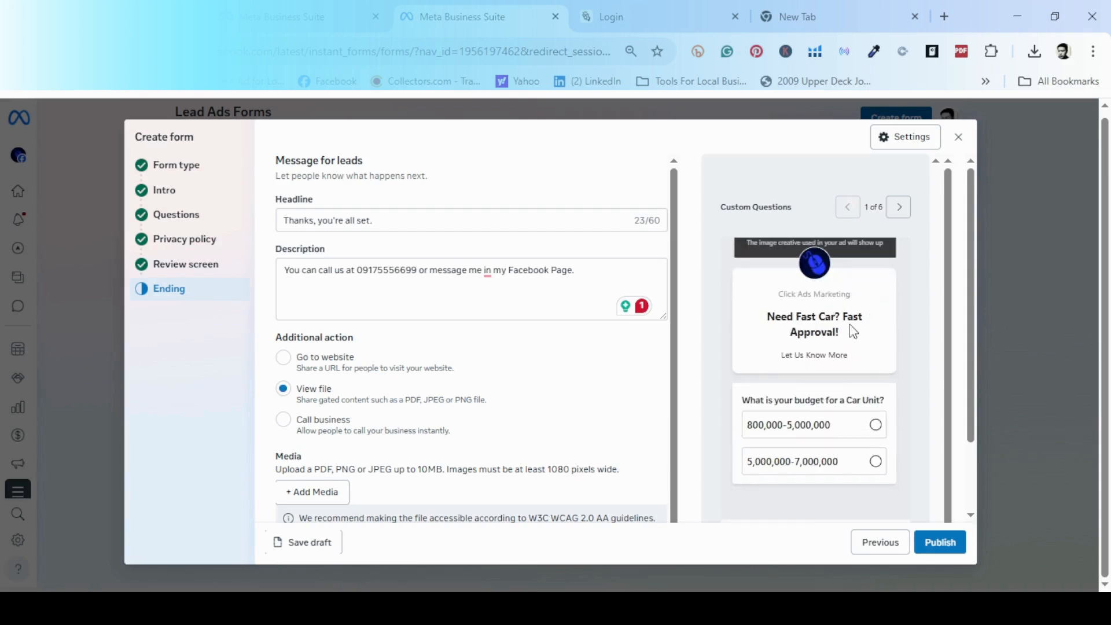
scroll(849, 324, up, 1)
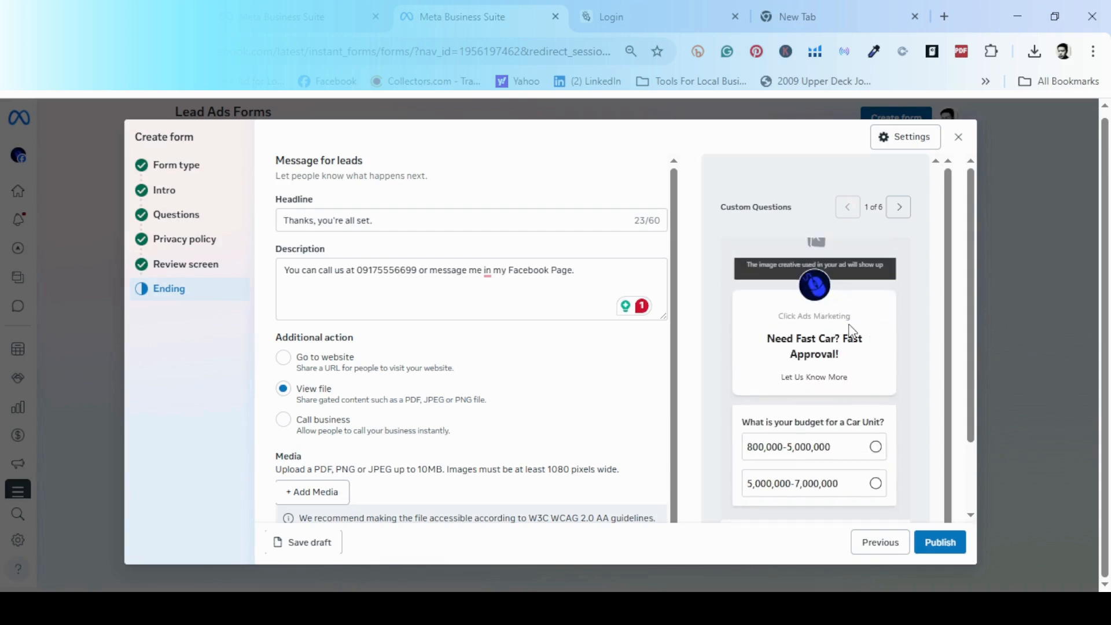
click(899, 208)
click(899, 208)
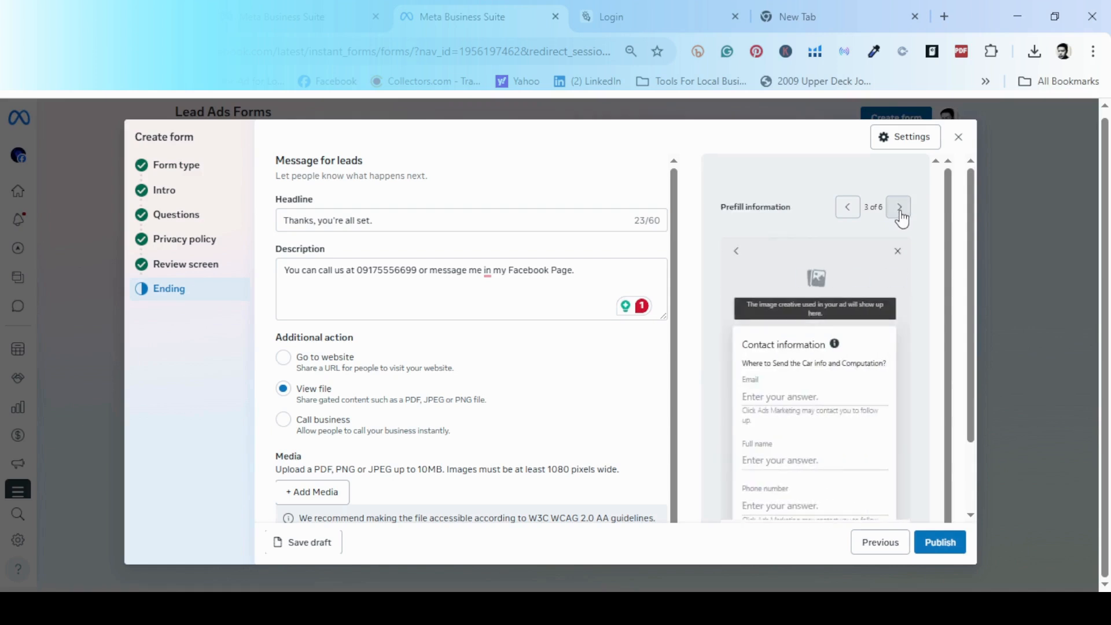
scroll(861, 379, down, 1)
scroll(852, 388, up, 1)
click(899, 208)
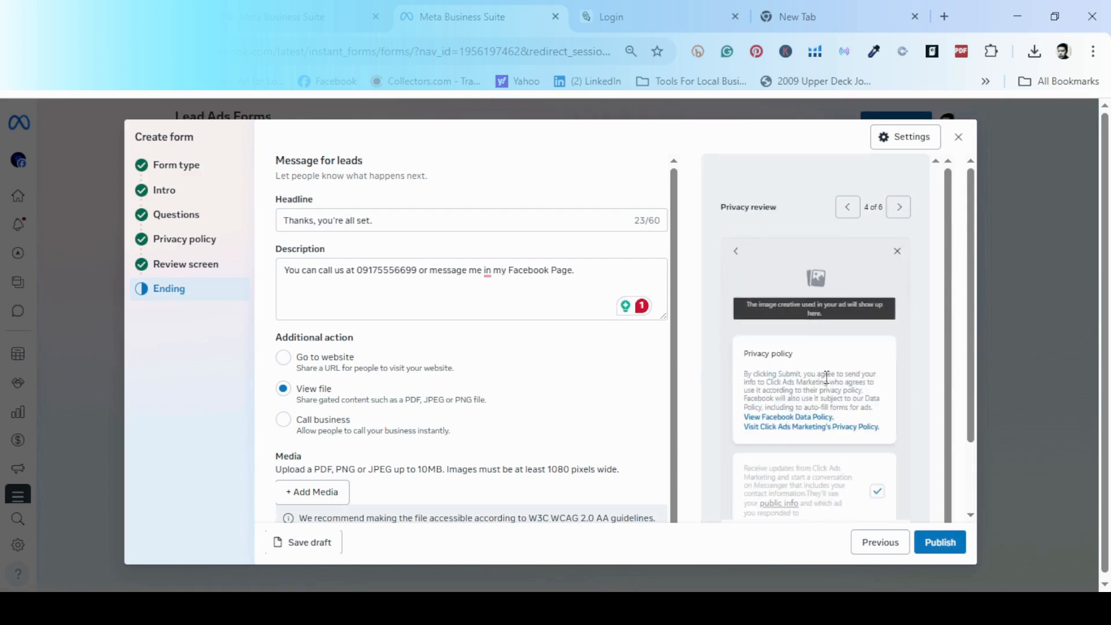
scroll(849, 333, down, 1)
scroll(853, 343, up, 1)
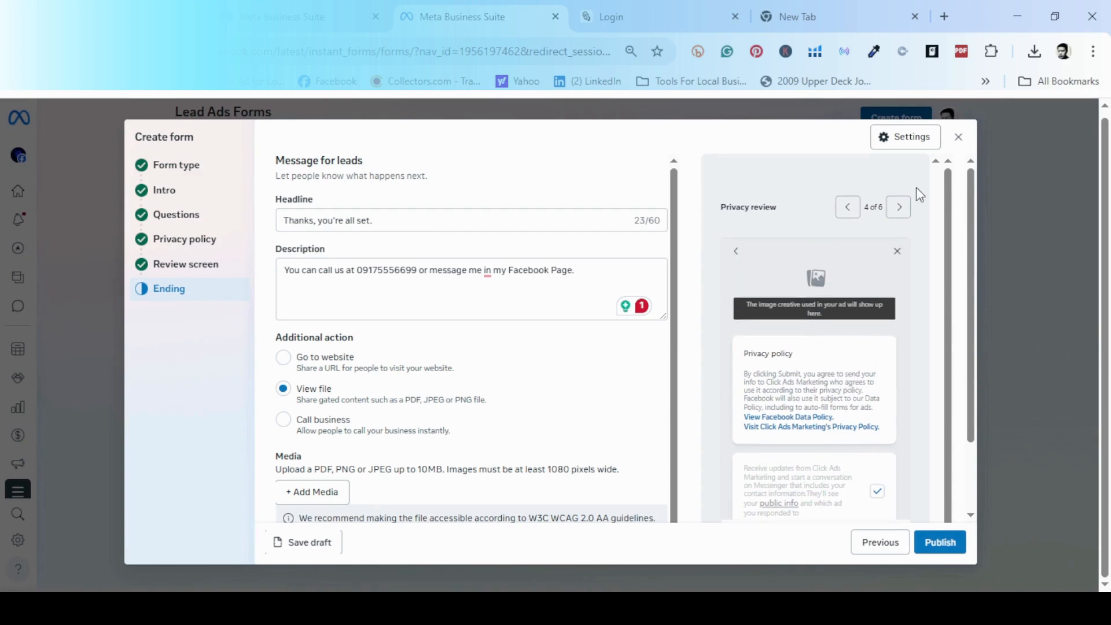
click(900, 208)
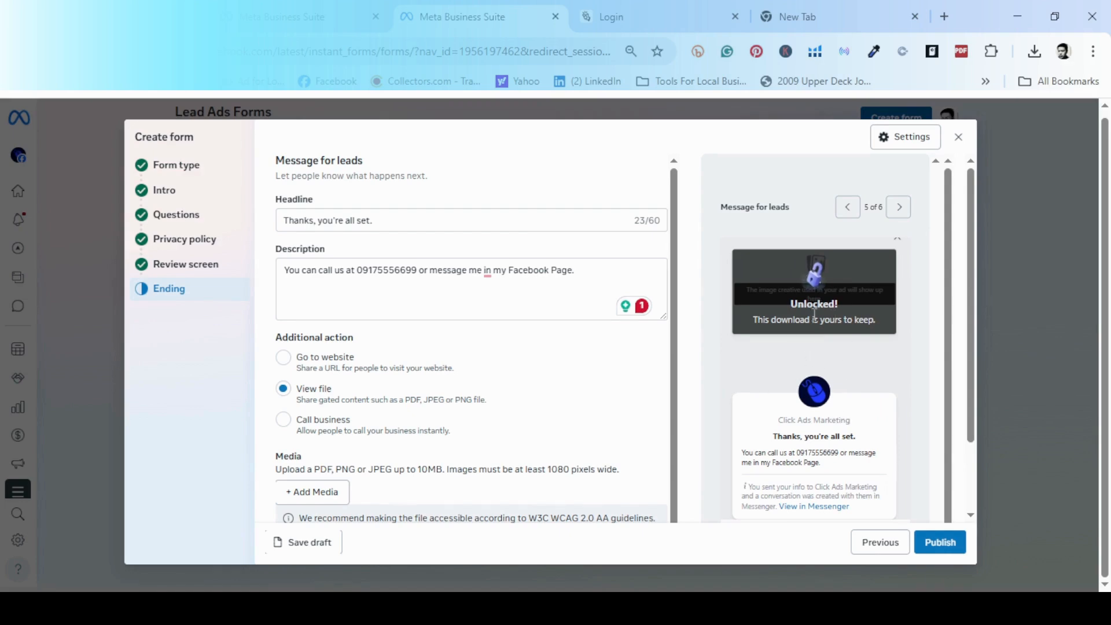
scroll(862, 352, down, 1)
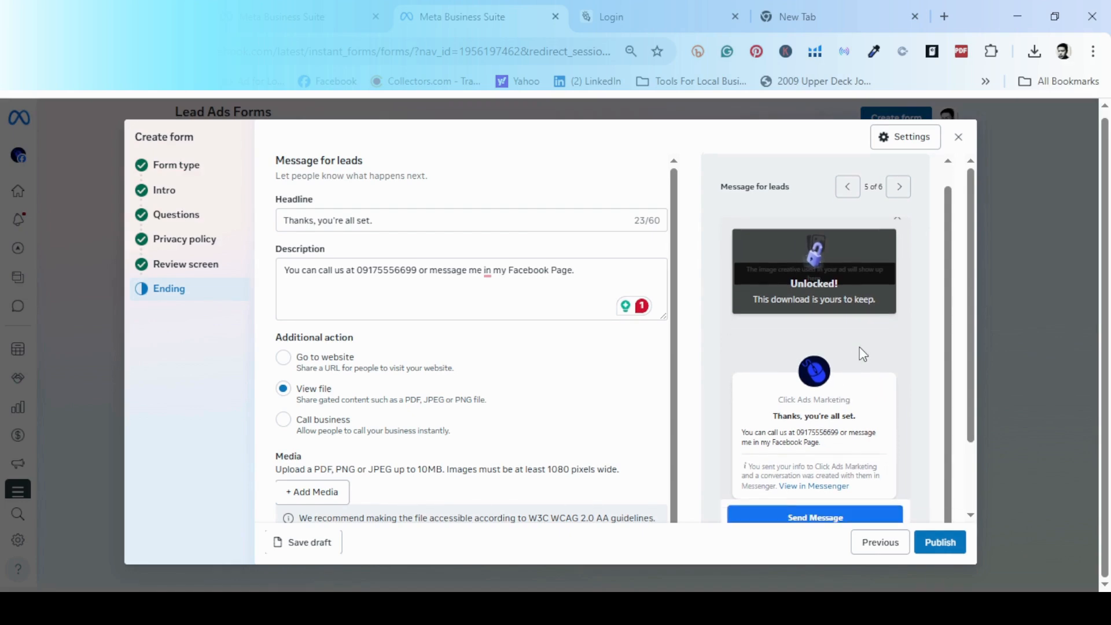
scroll(871, 342, down, 3)
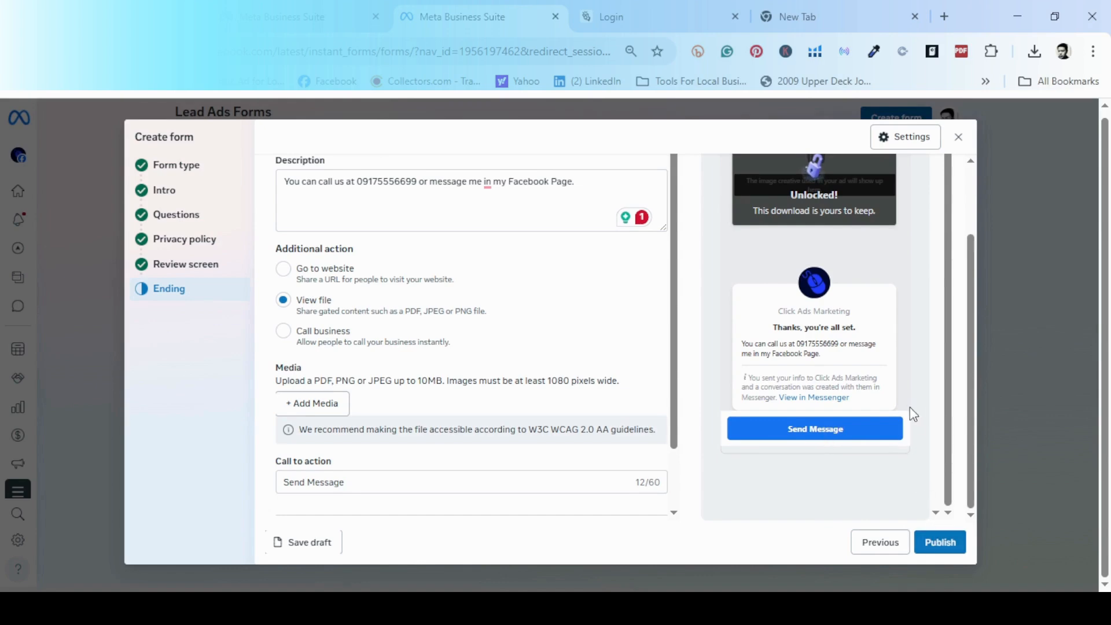
scroll(974, 443, up, 3)
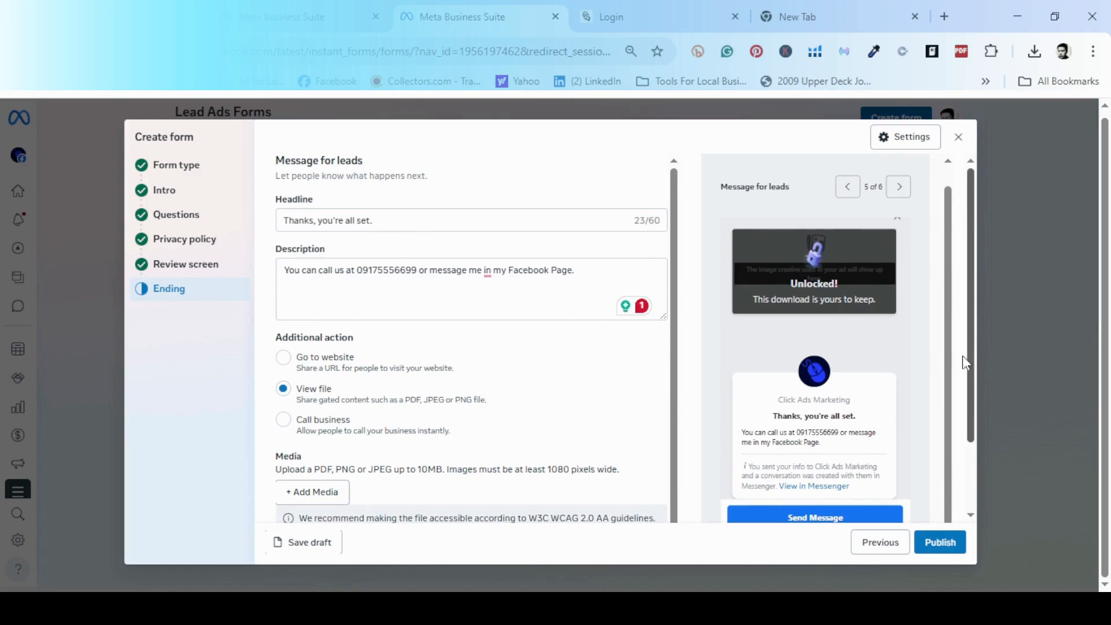
scroll(924, 451, down, 2)
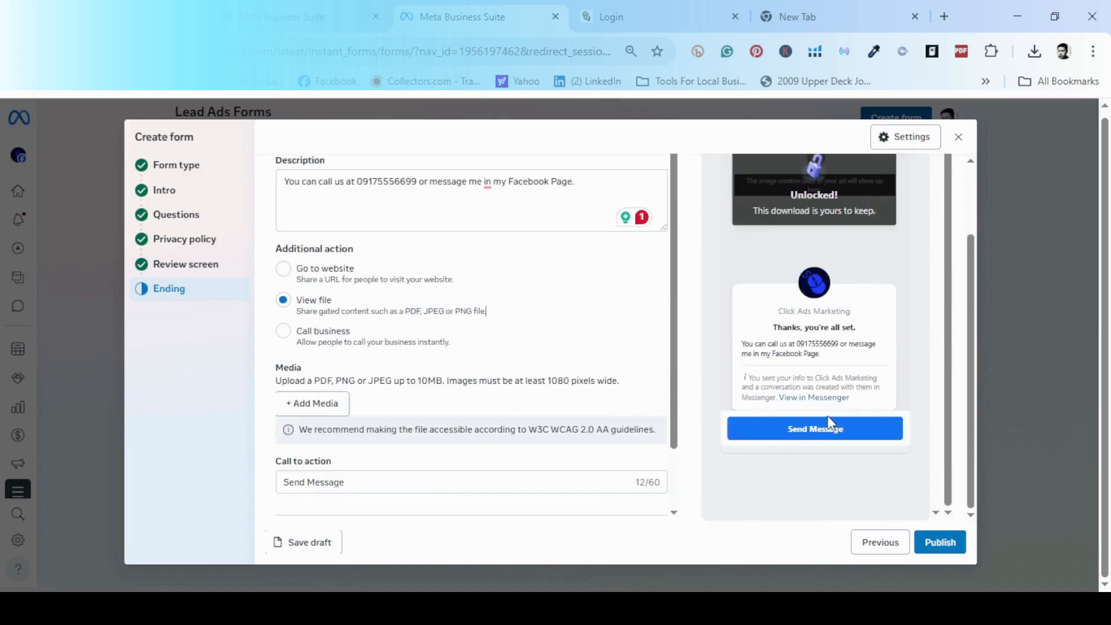
Try publishing the form, which shows the ending's missing-file error.
scroll(437, 506, down, 1)
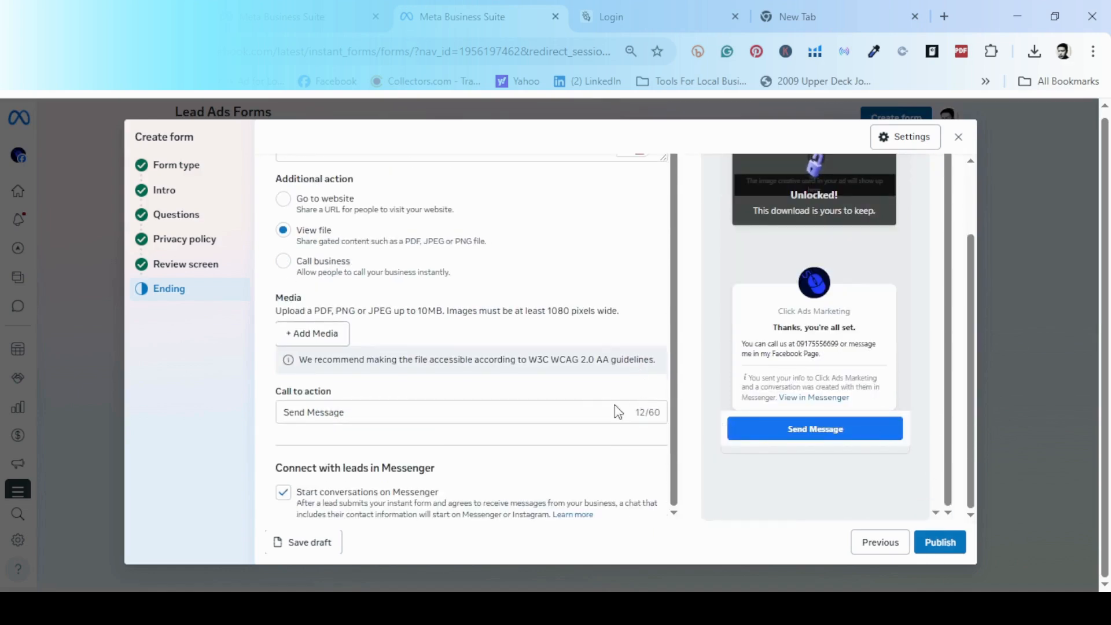
click(940, 544)
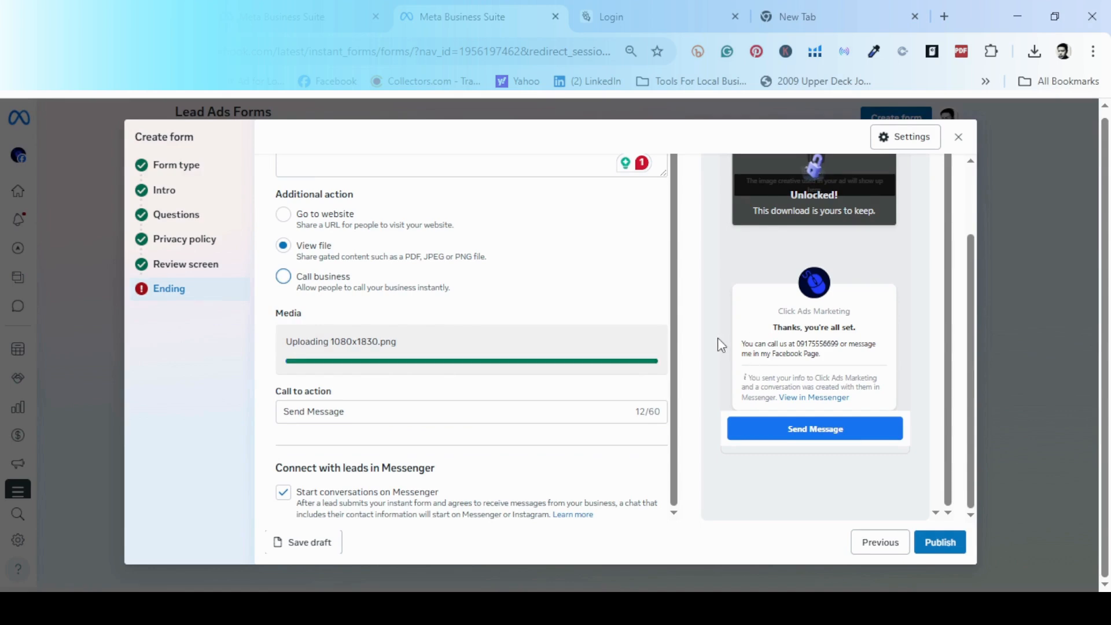
scroll(716, 340, up, 1)
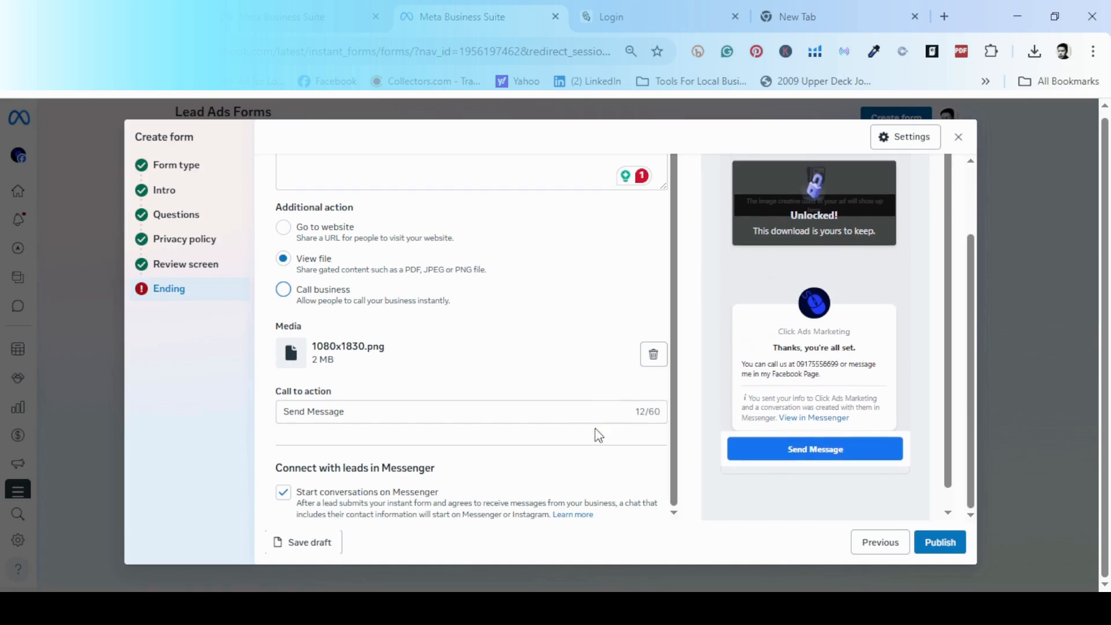
Publish the Car Brand Lead Form 2026 lead form.
click(929, 541)
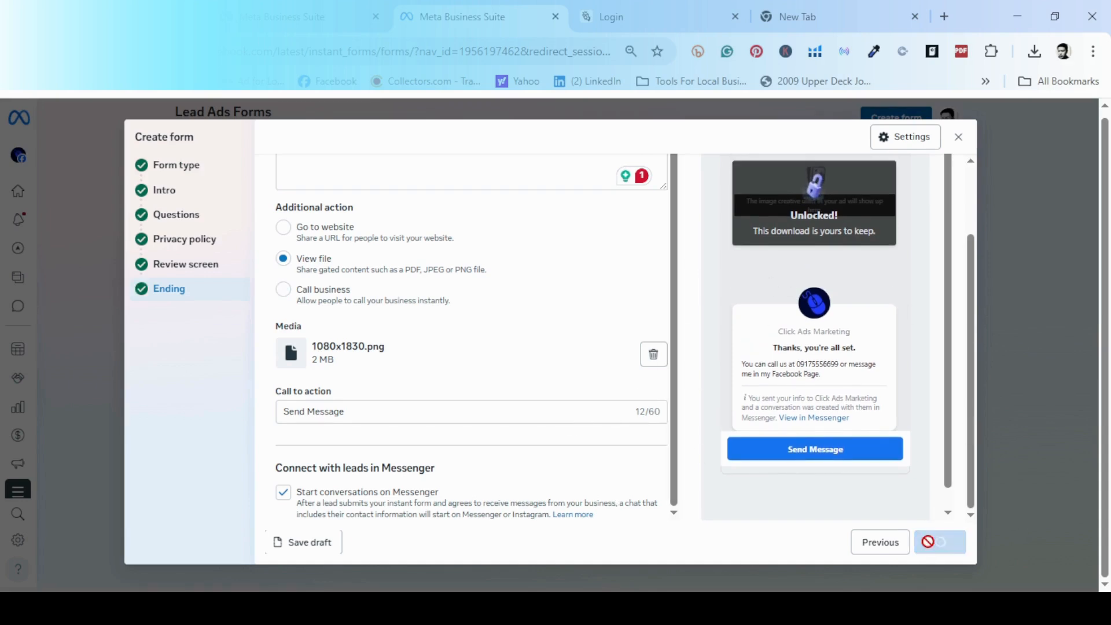